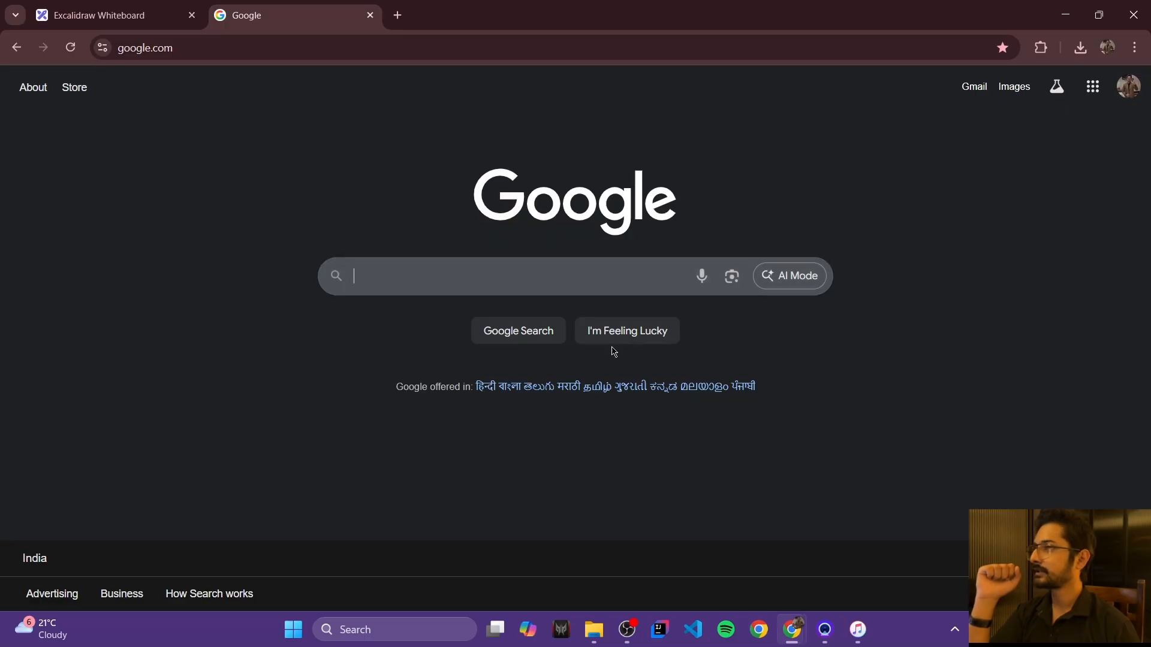
Step: Search Google for 'mysql'
text(mysql)
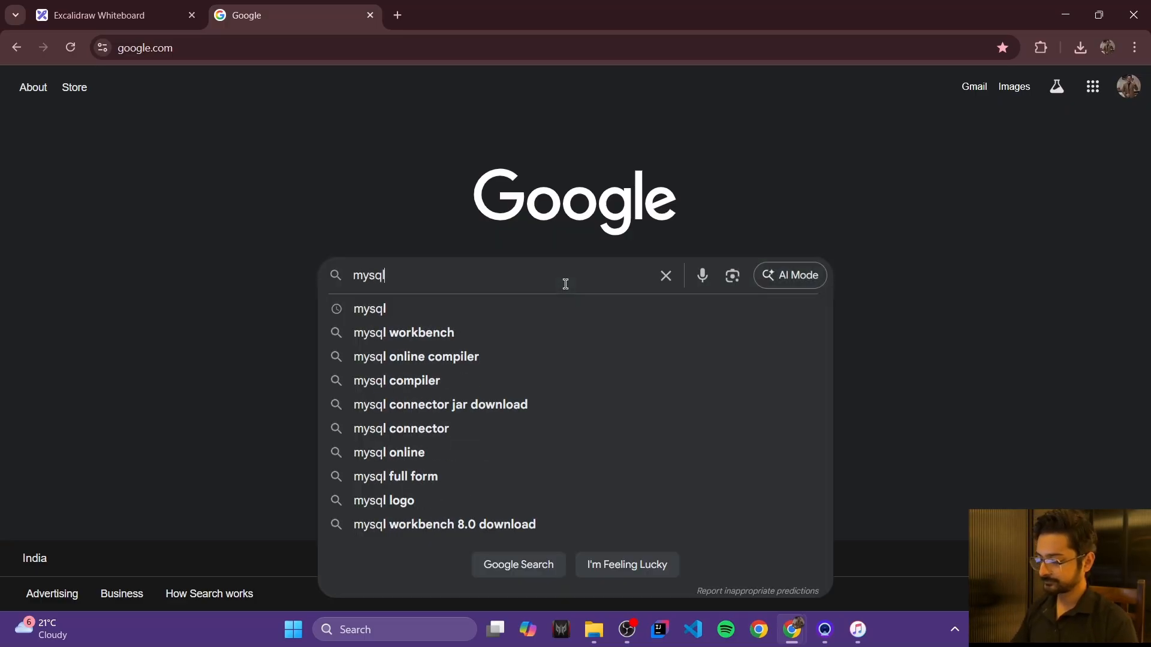
key(Return)
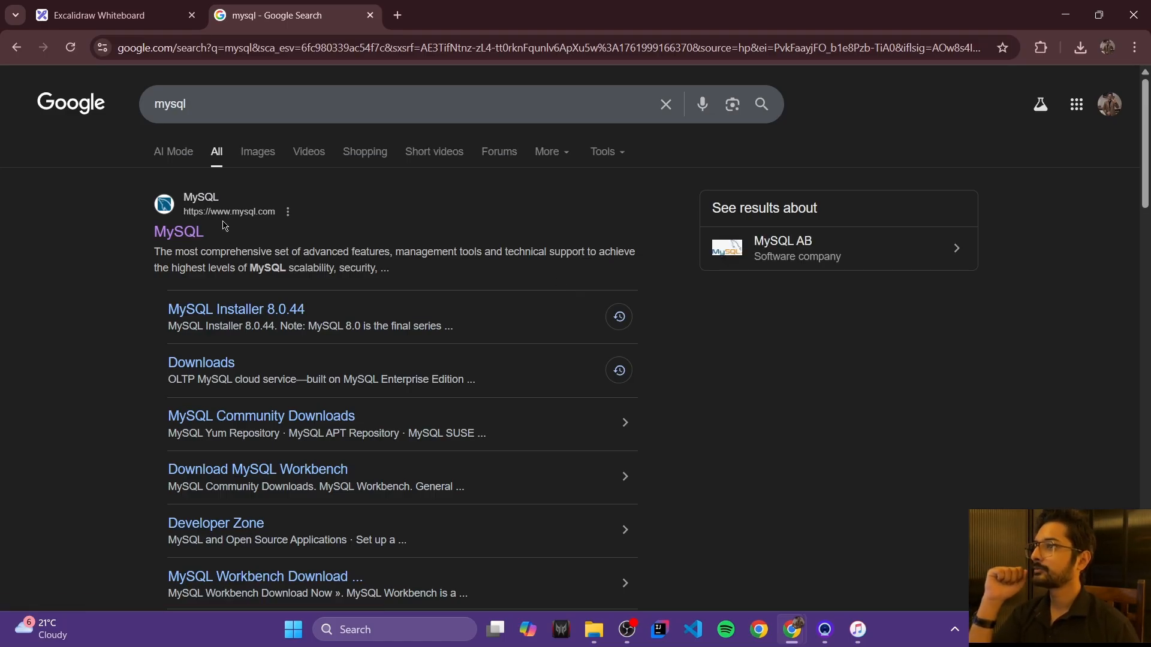
Step: Go from MySQL.com Downloads through Community (GPL) Downloads to the MySQL Installer for Windows page
click(178, 237)
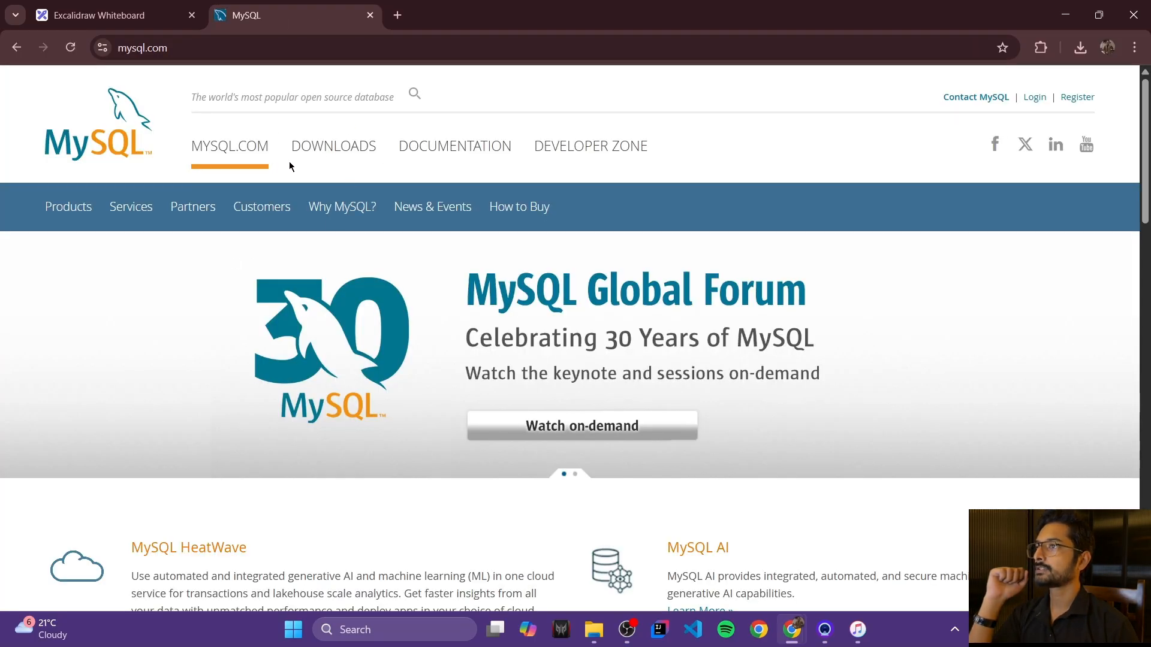
click(334, 150)
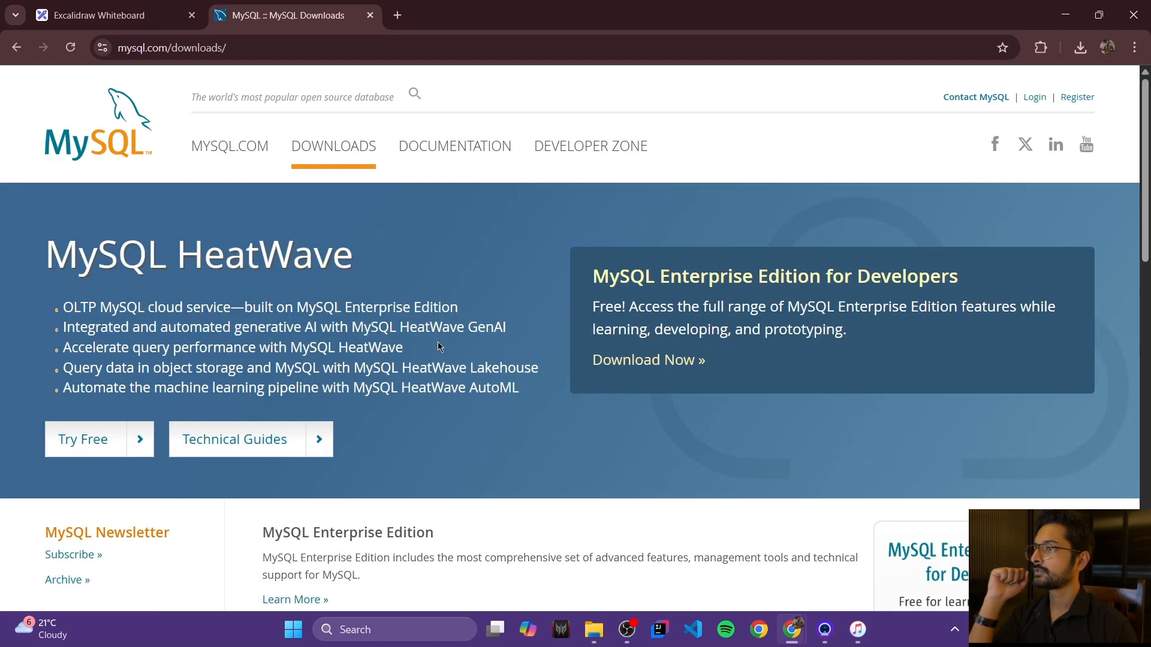
scroll(441, 345, down, 7)
scroll(440, 366, down, 4)
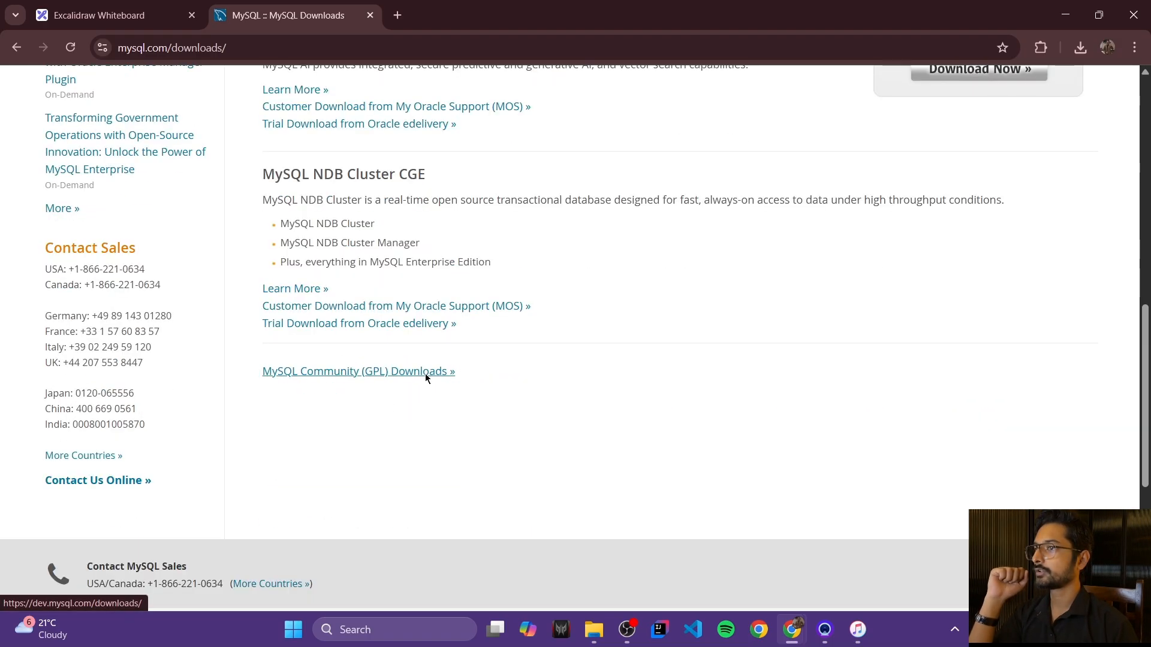
click(426, 373)
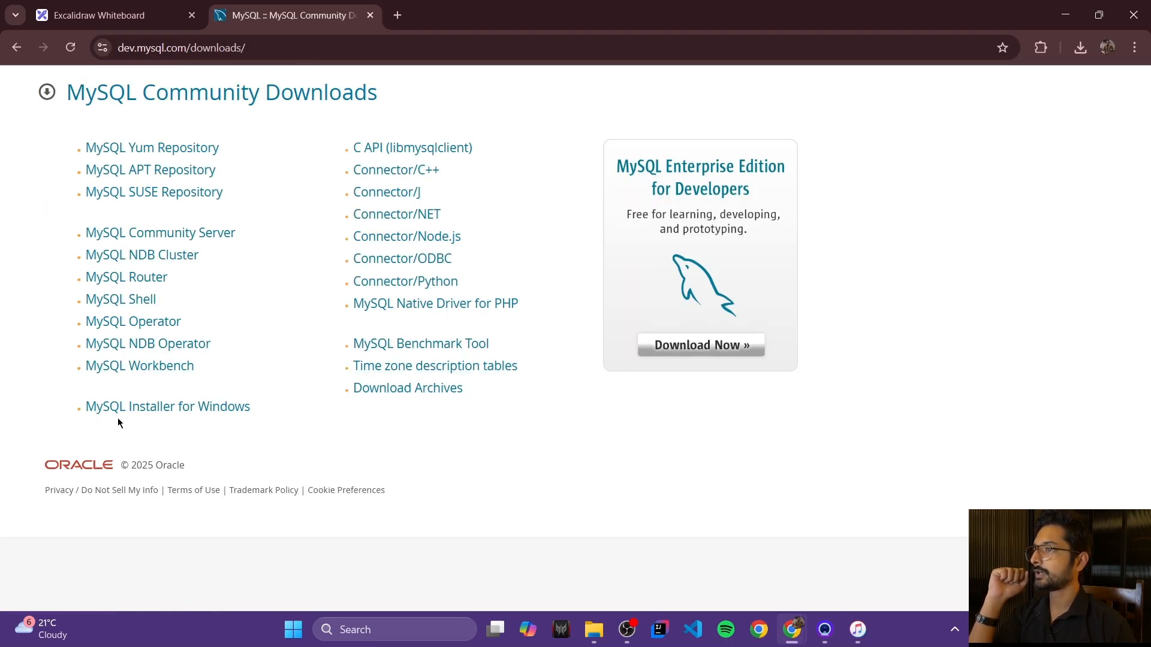
click(178, 414)
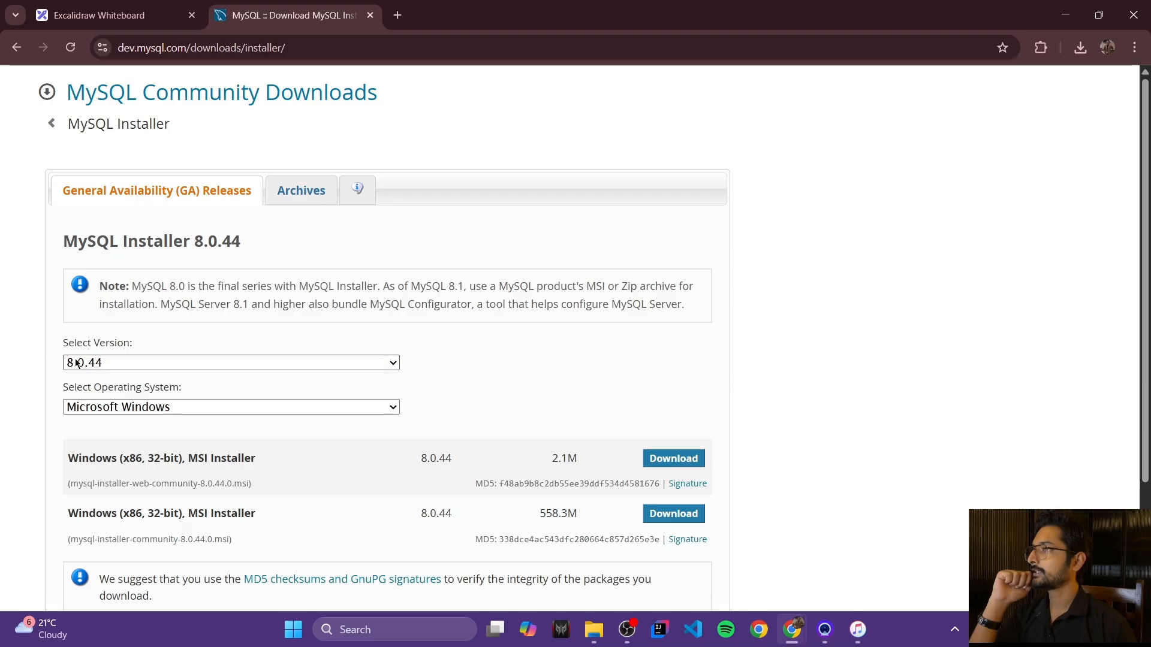
click(126, 363)
Step: Keep version 8.0.44 selected and locate the 558.3M full installer row
click(114, 384)
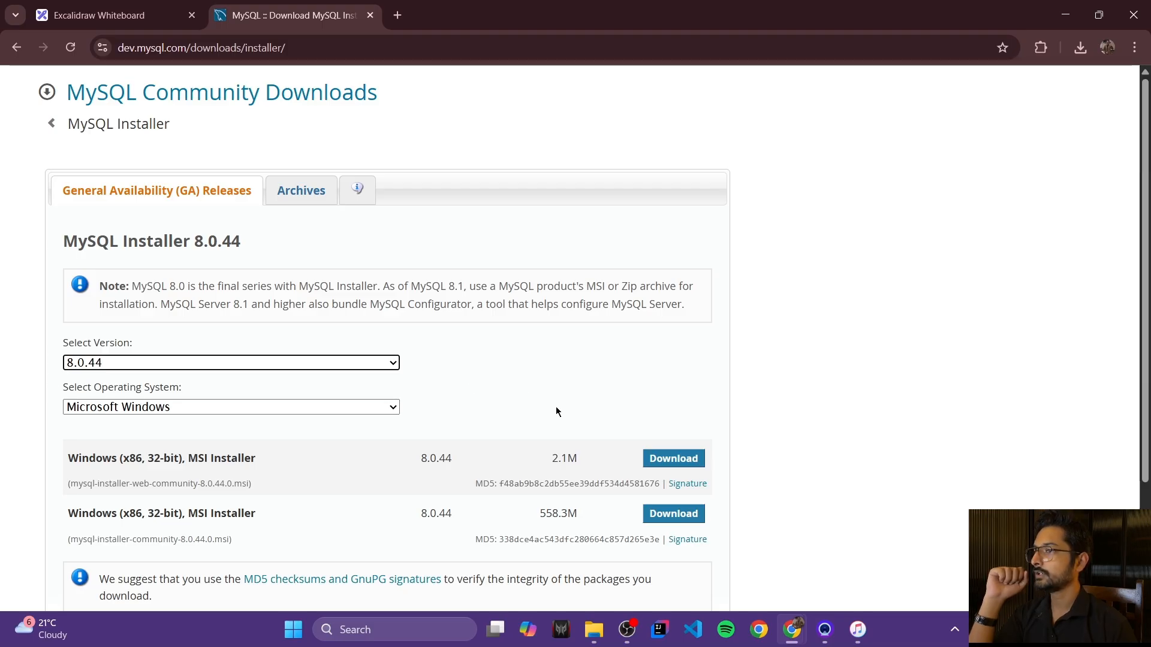
scroll(556, 411, down, 1)
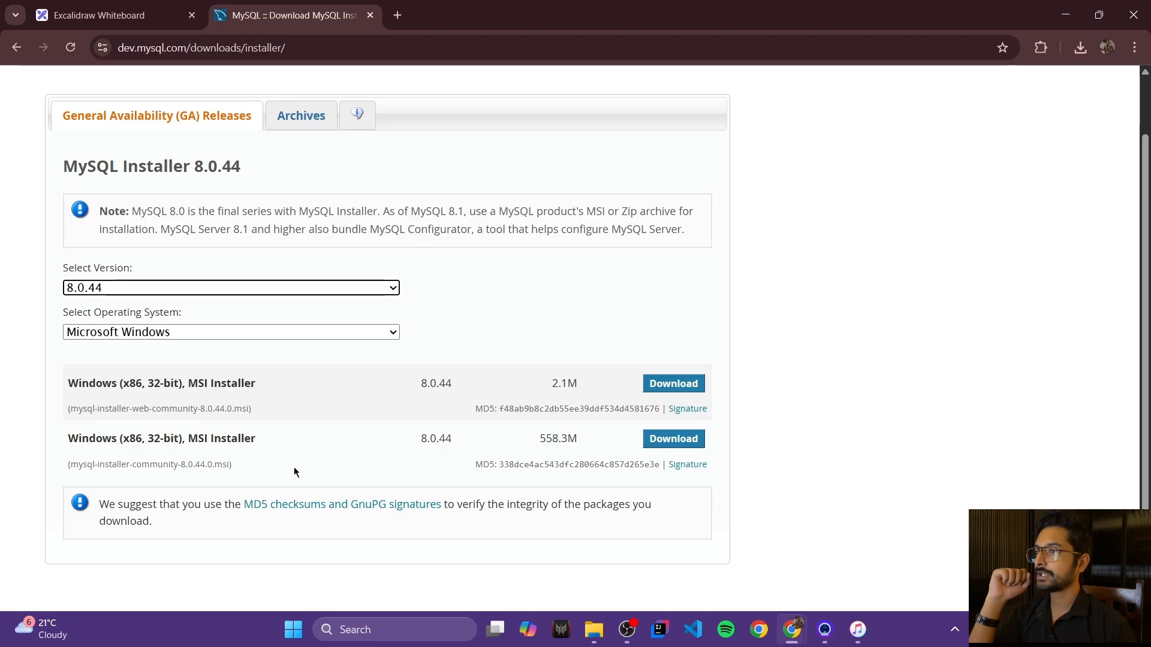
drag(539, 439, 579, 444)
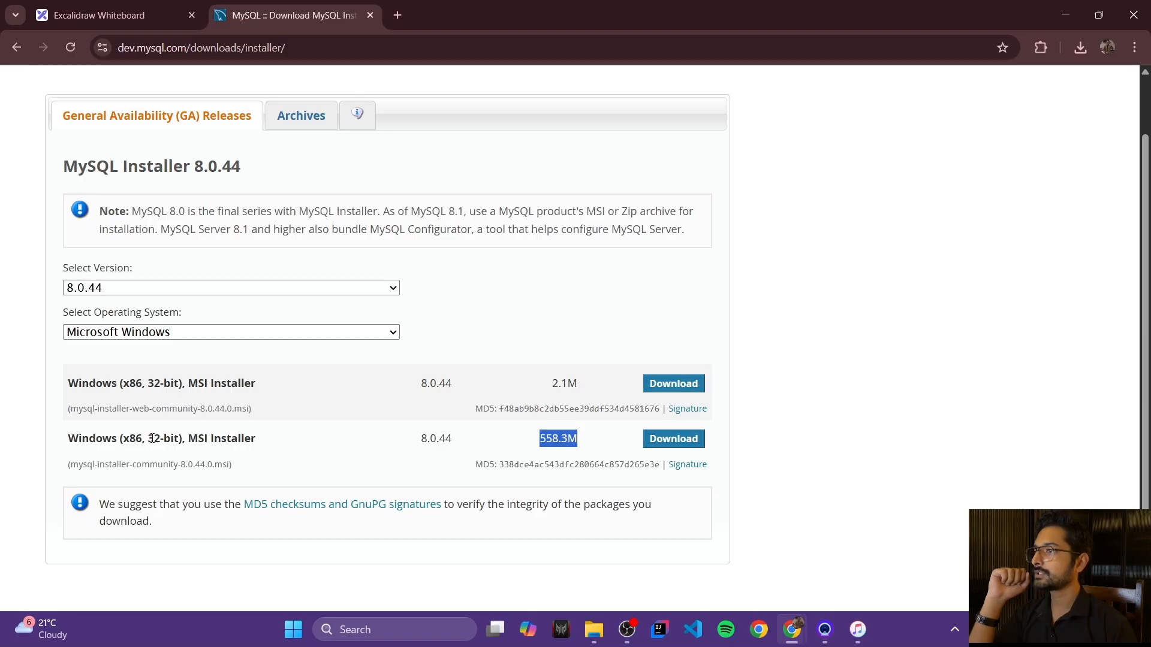
drag(148, 438, 178, 440)
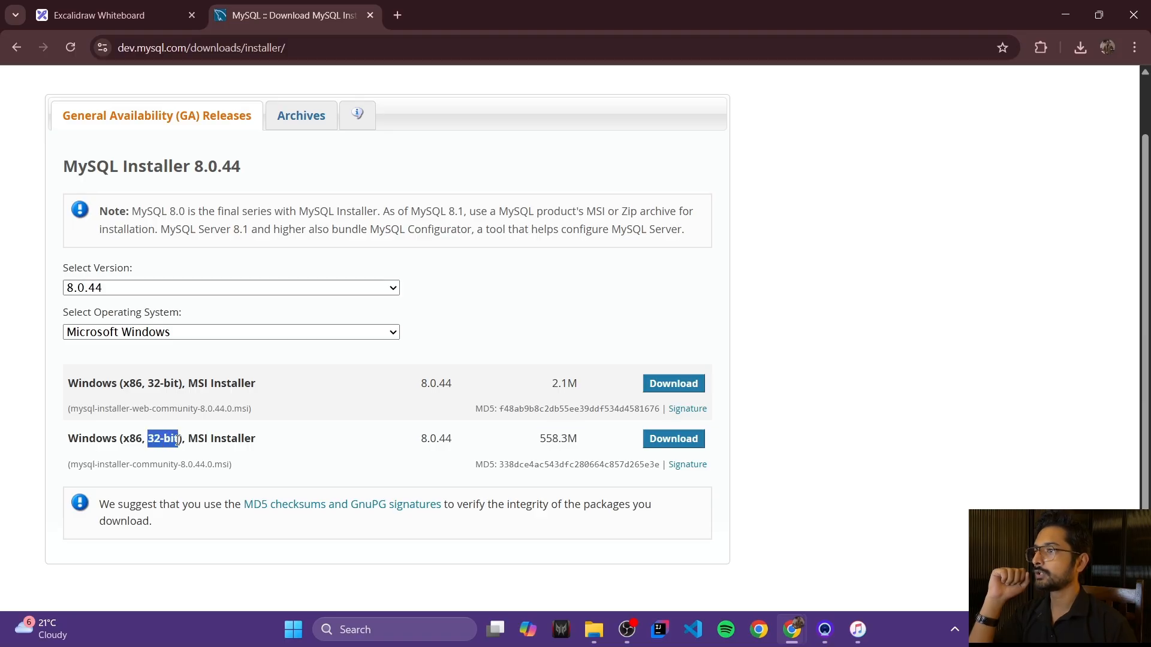
click(239, 440)
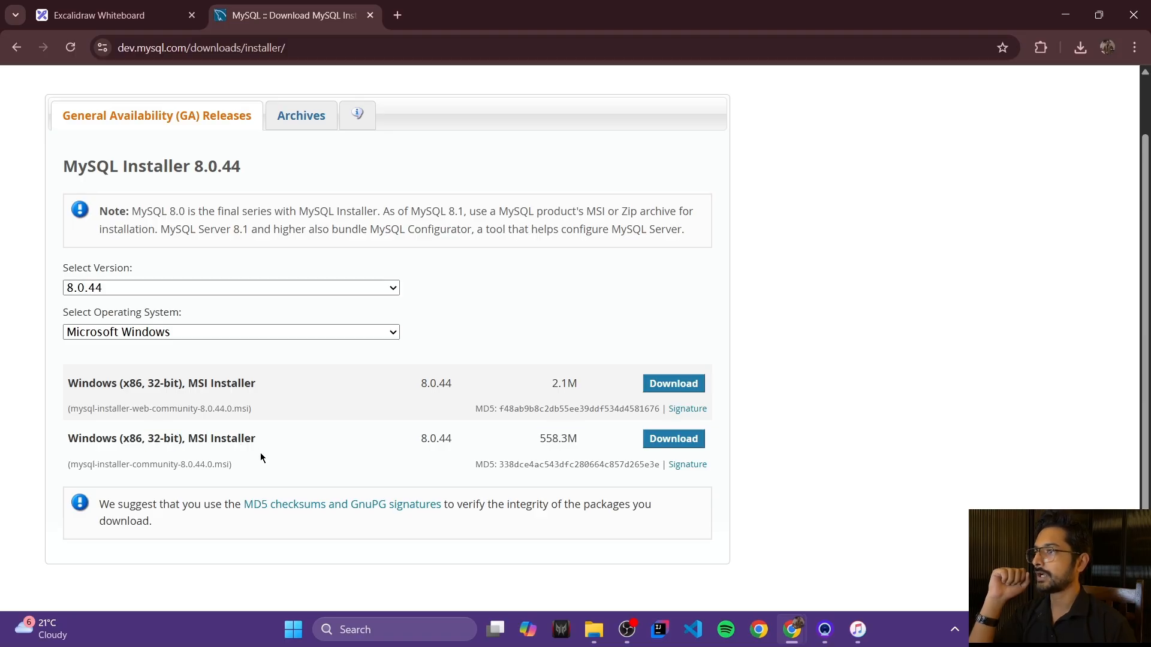
Step: Download the 558.3M installer without signing in, then check Chrome's downloads panel
click(671, 441)
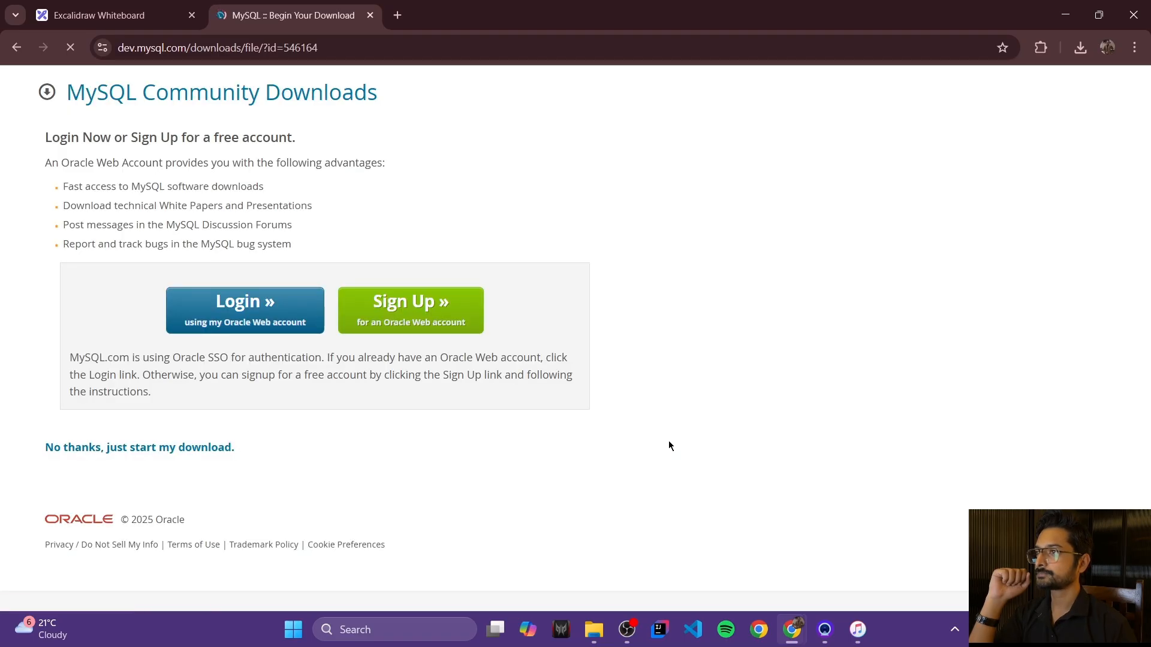
click(136, 454)
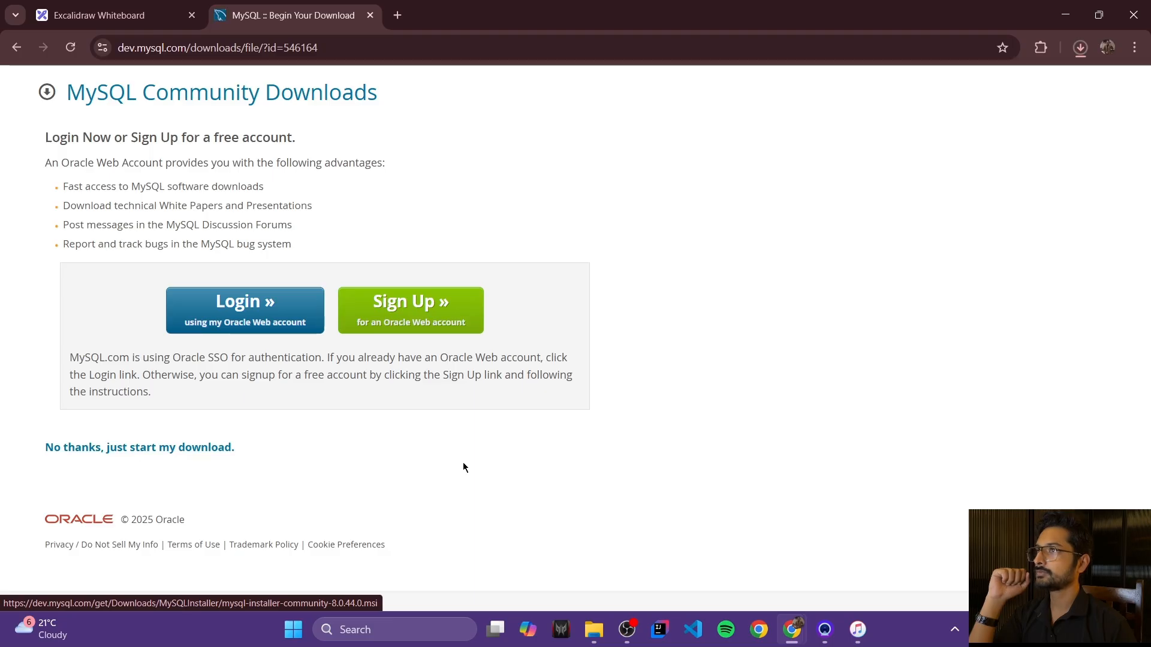
click(1080, 48)
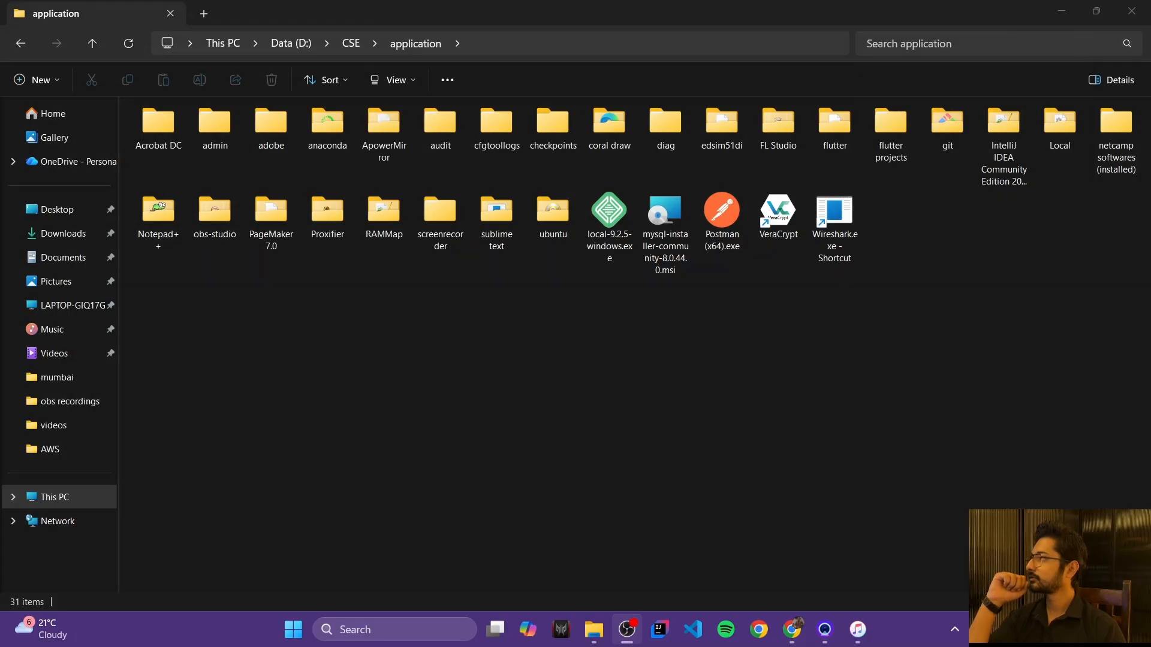
Step: Run mysql-installer-community-8.0.44.0.msi from the D:\CSE\application folder
click(664, 233)
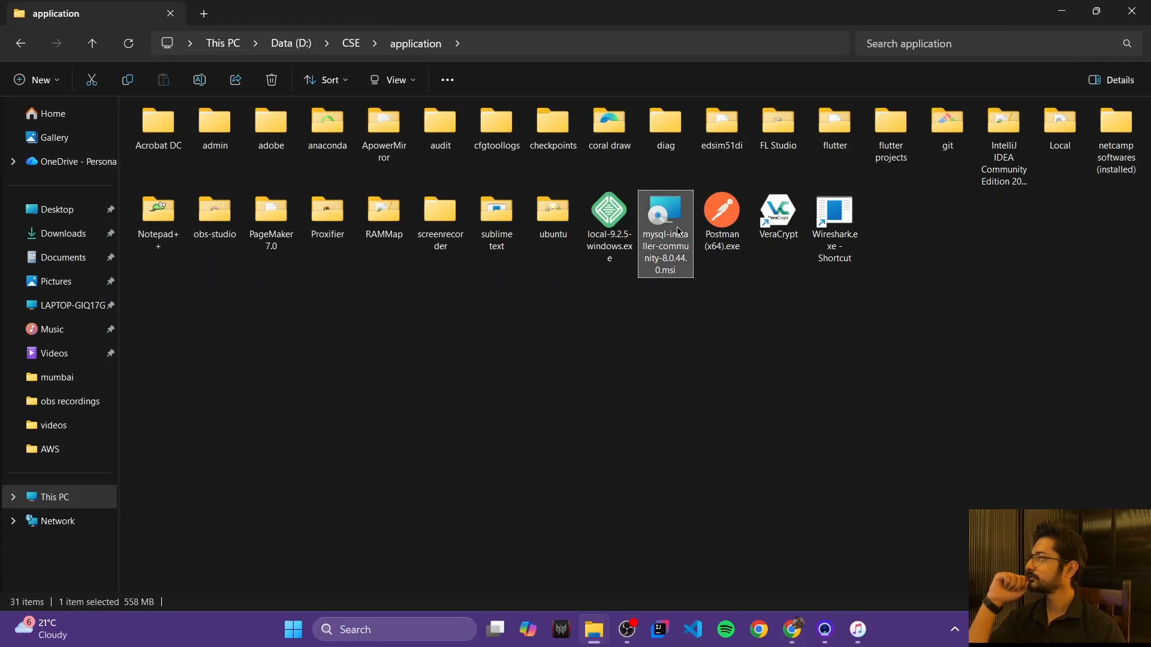
double_click(678, 232)
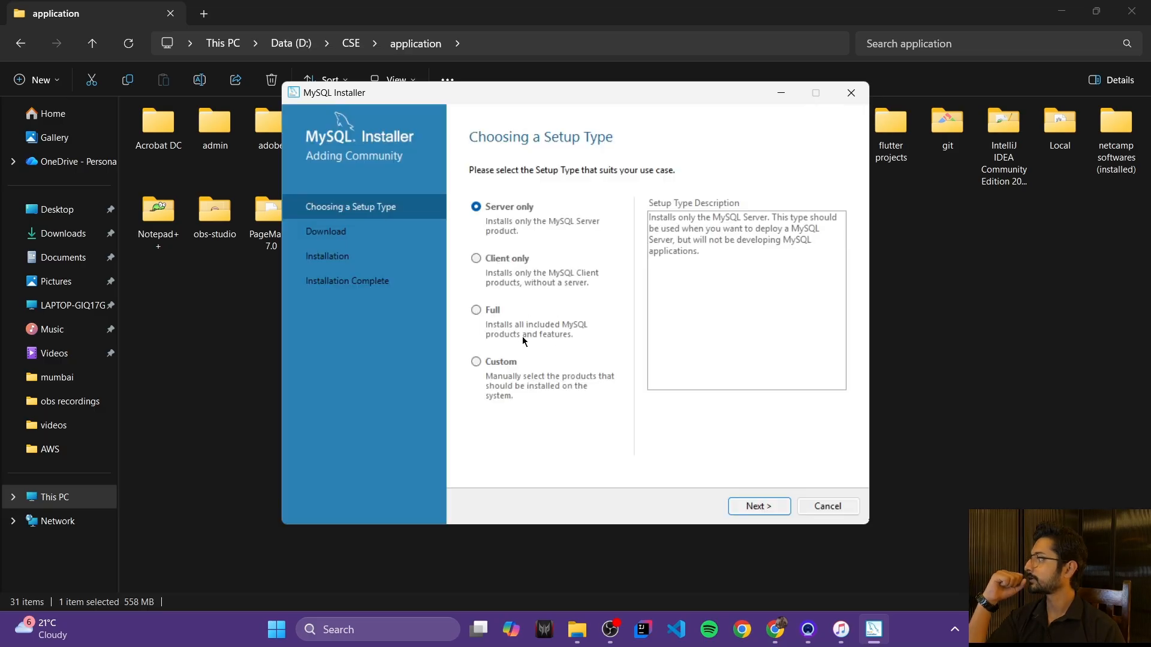
Step: Choose the Custom setup type and add MySQL Server 8.0.44 - X64 to the install list
click(477, 361)
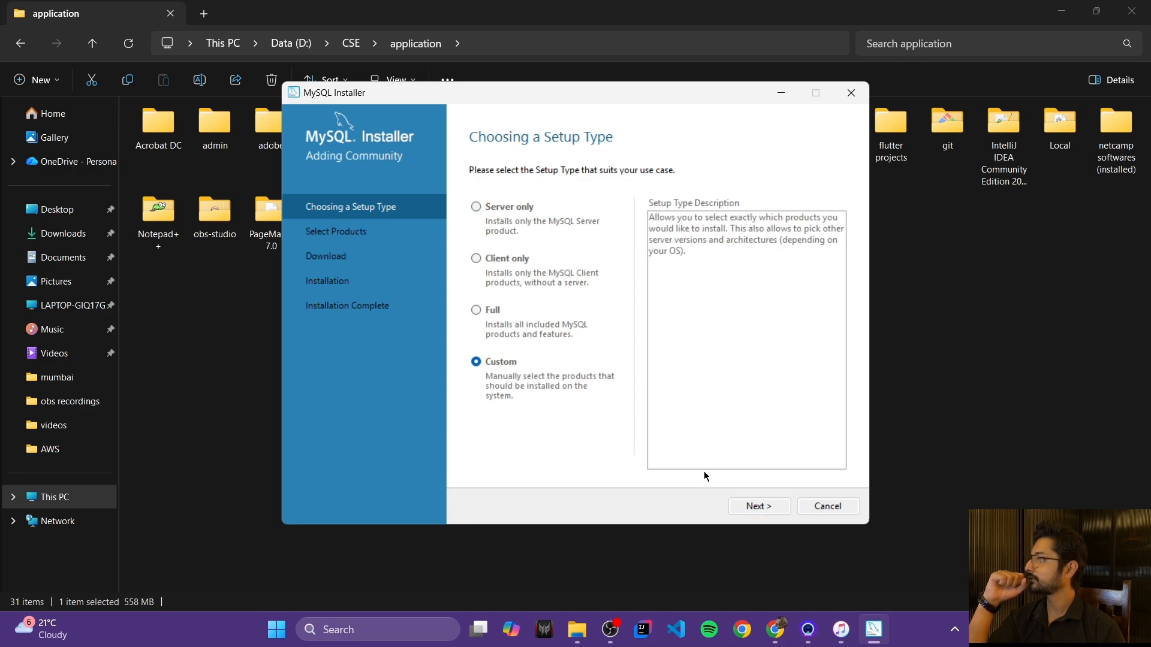
click(757, 507)
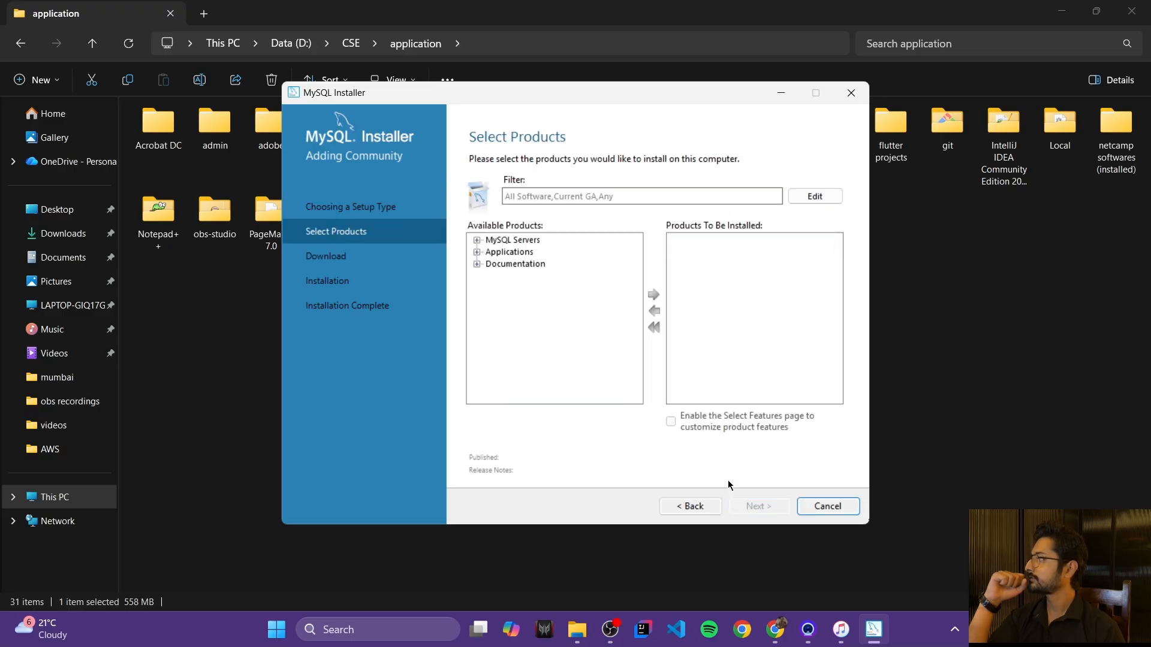
click(477, 240)
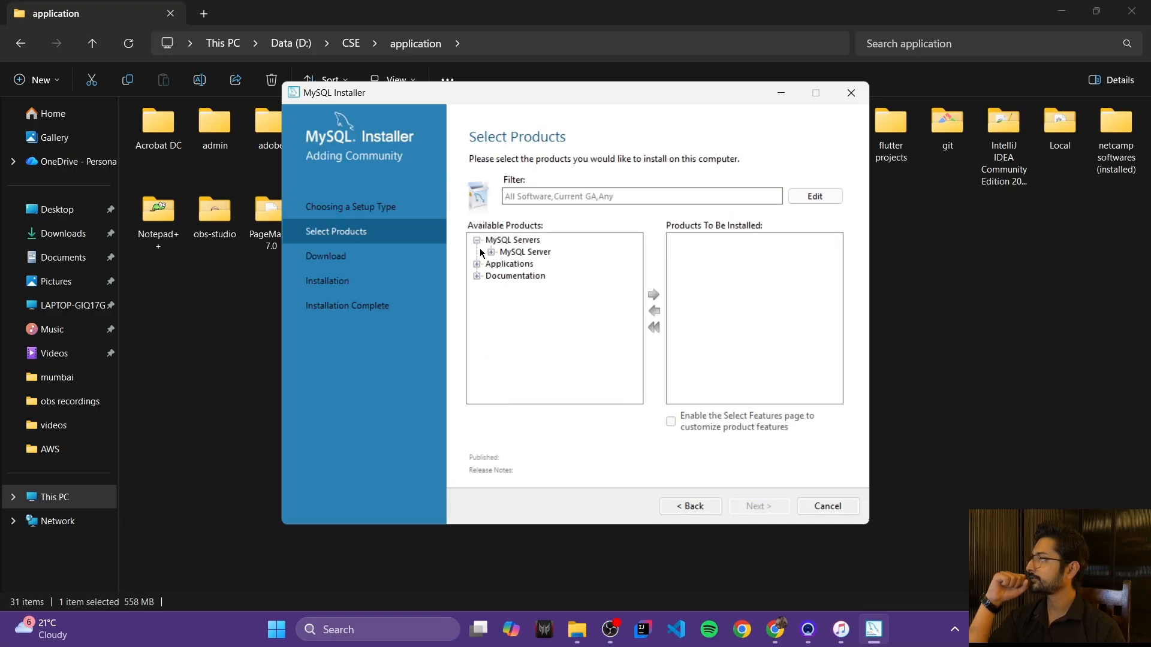
click(491, 252)
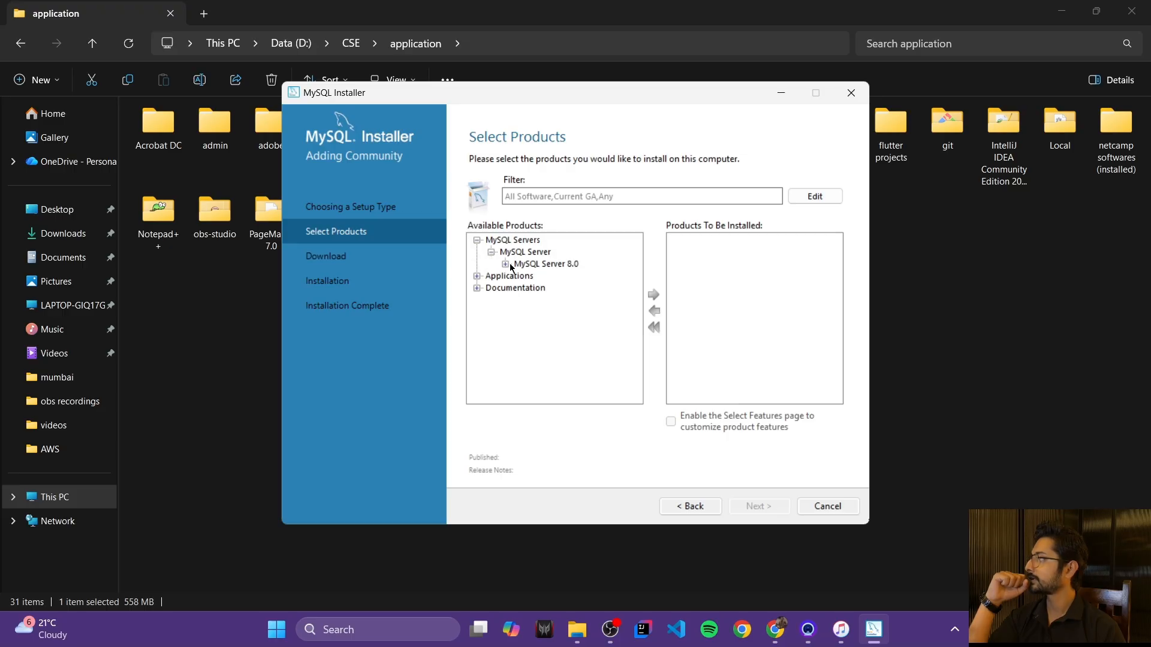
click(505, 264)
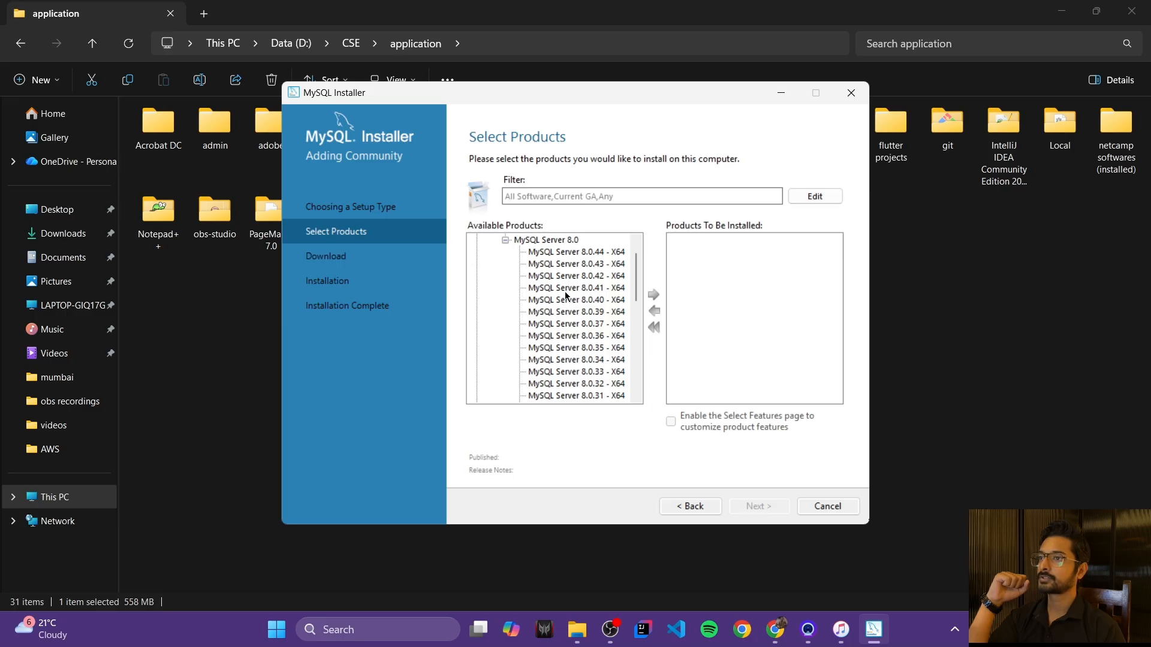
click(573, 254)
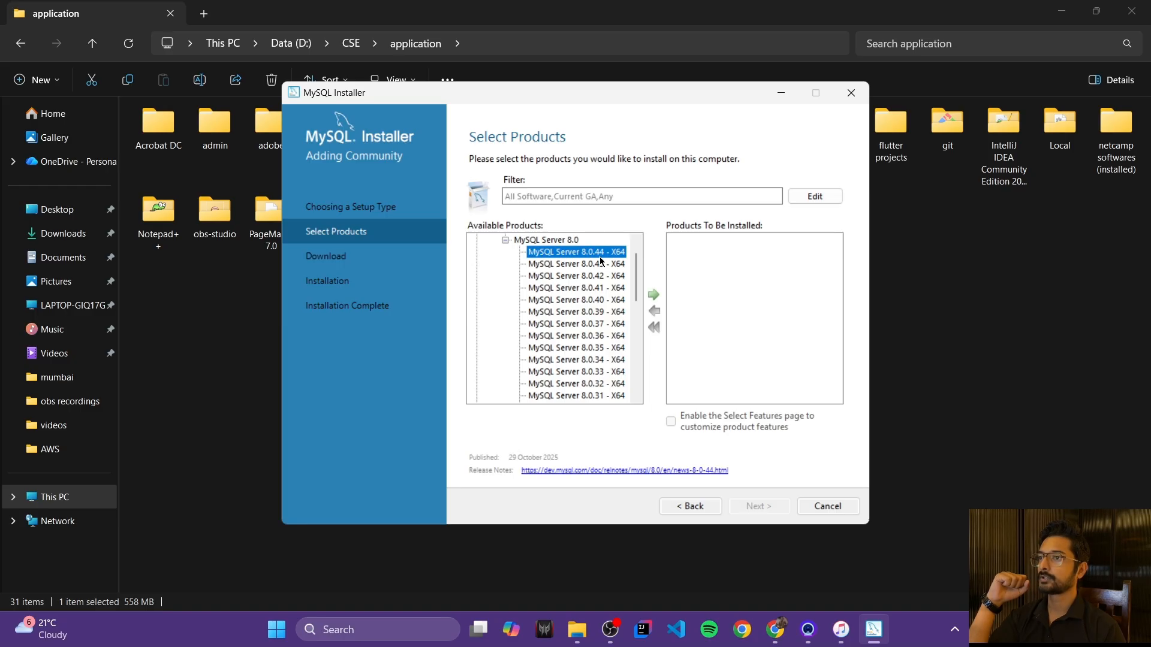
click(653, 297)
Step: Add MySQL Workbench 8.0.44 from the Applications group to the install list
click(505, 240)
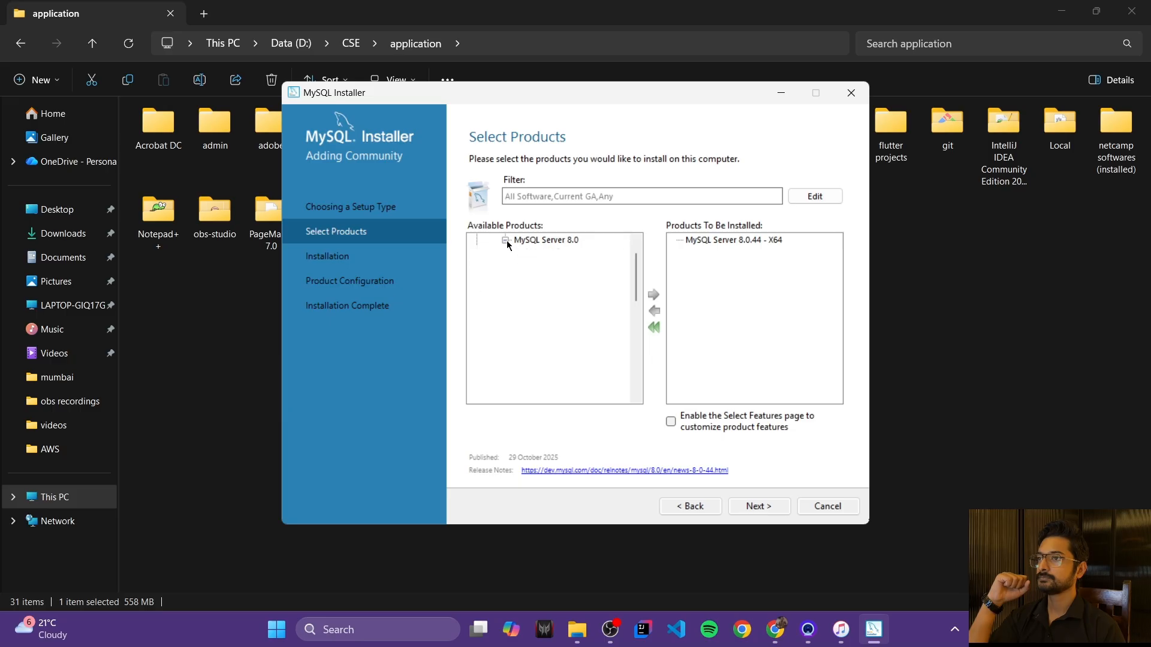
click(477, 276)
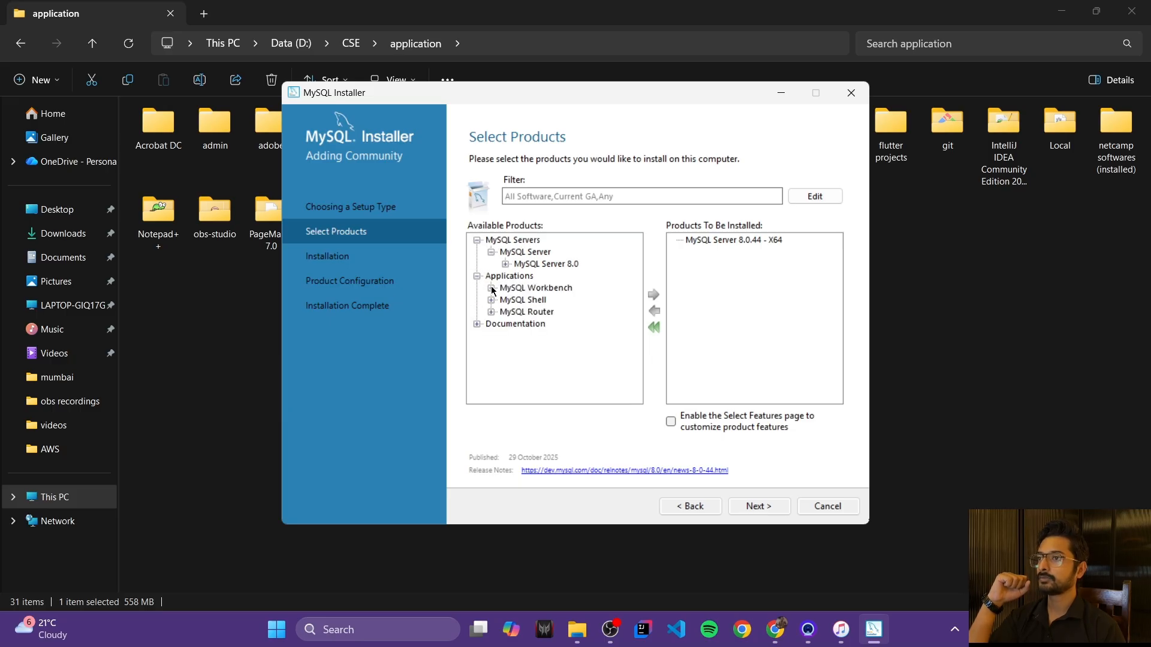
click(492, 289)
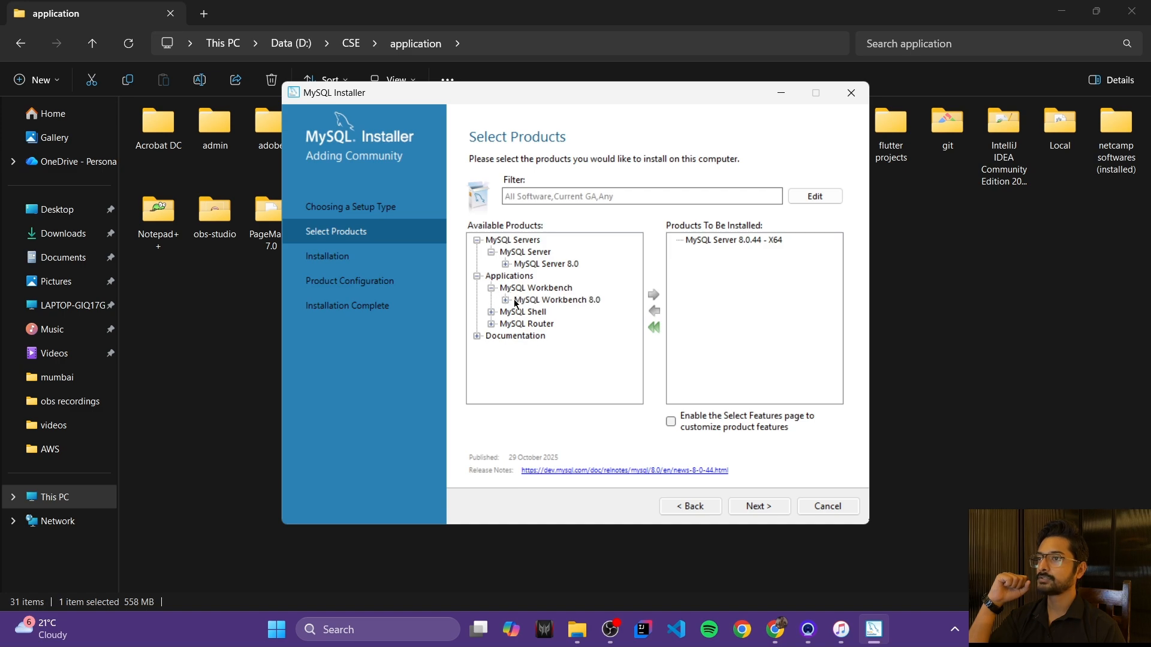
click(505, 300)
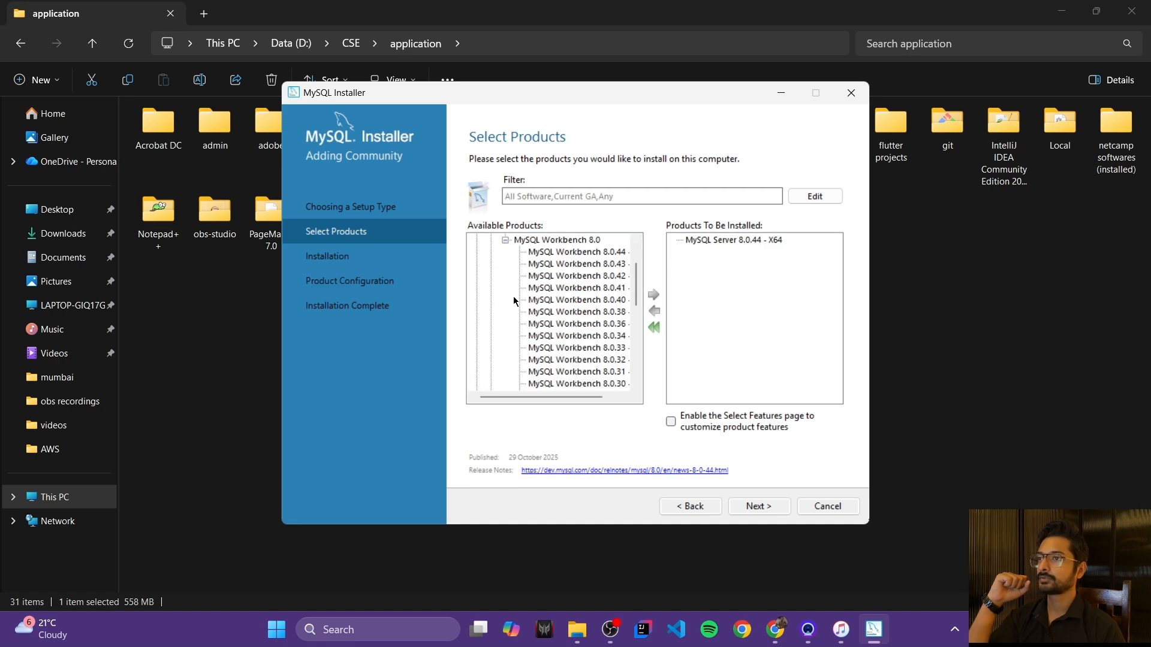
click(583, 255)
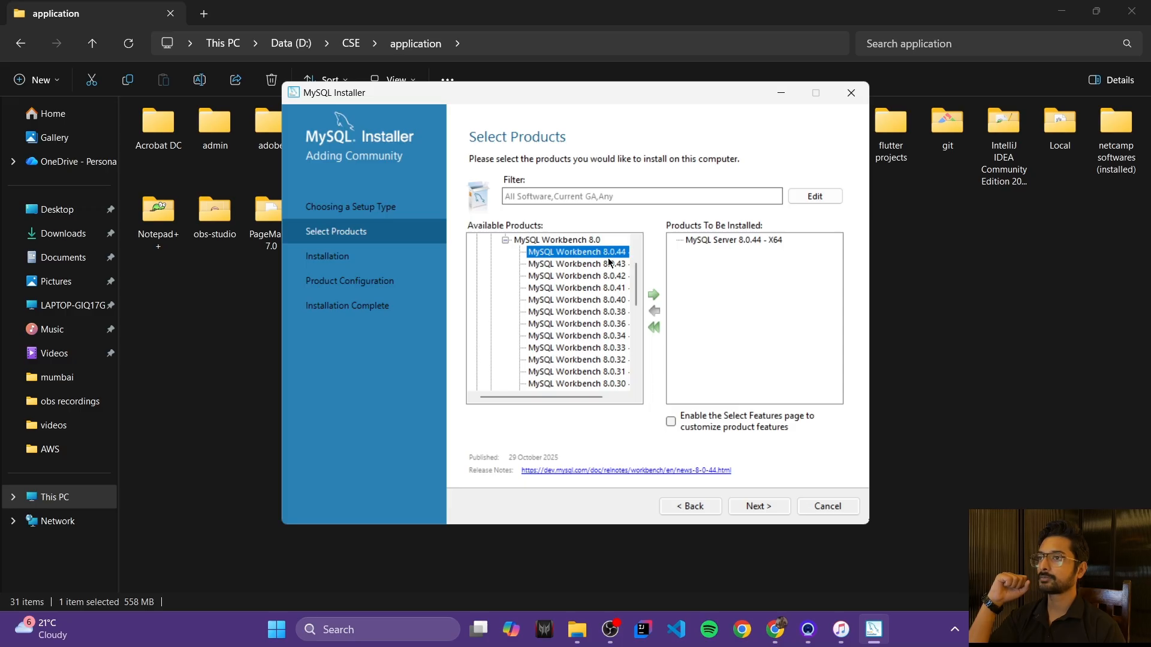
click(654, 296)
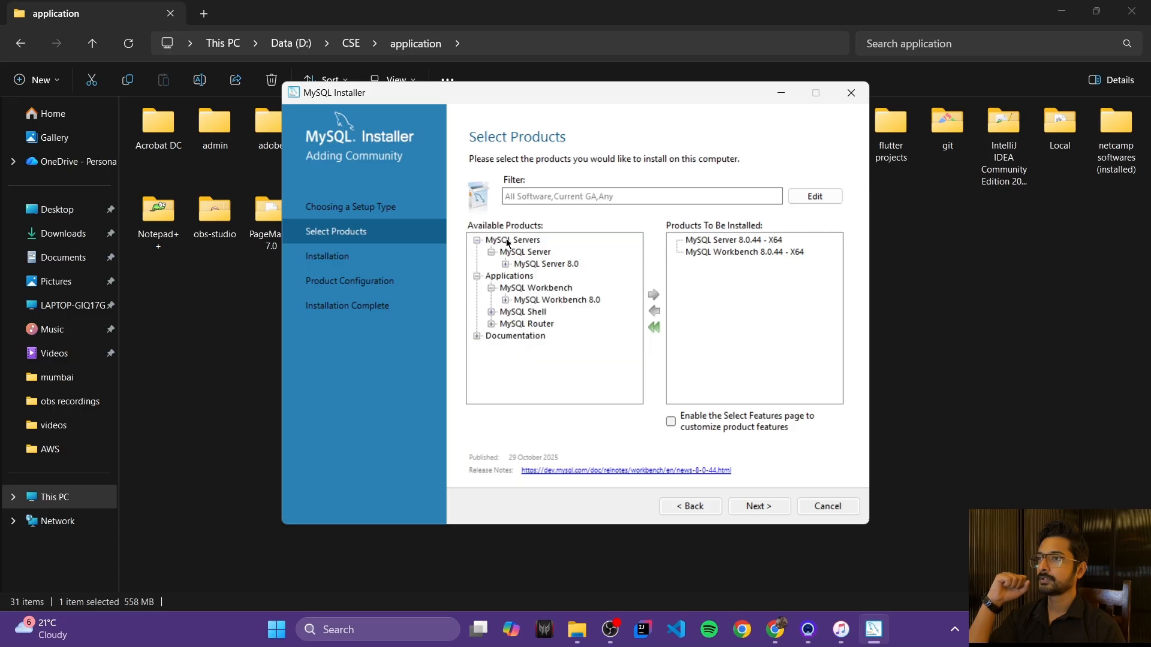
Step: Add MySQL Shell 8.0.44 - X64 and continue past product selection
click(491, 312)
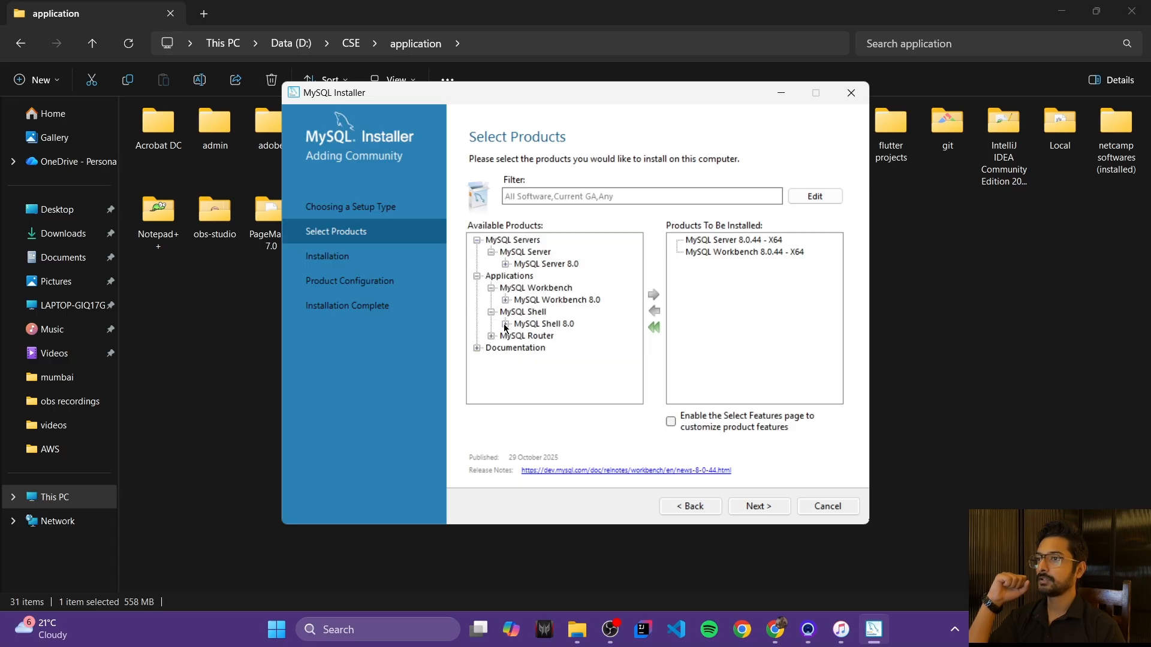
click(505, 324)
click(586, 256)
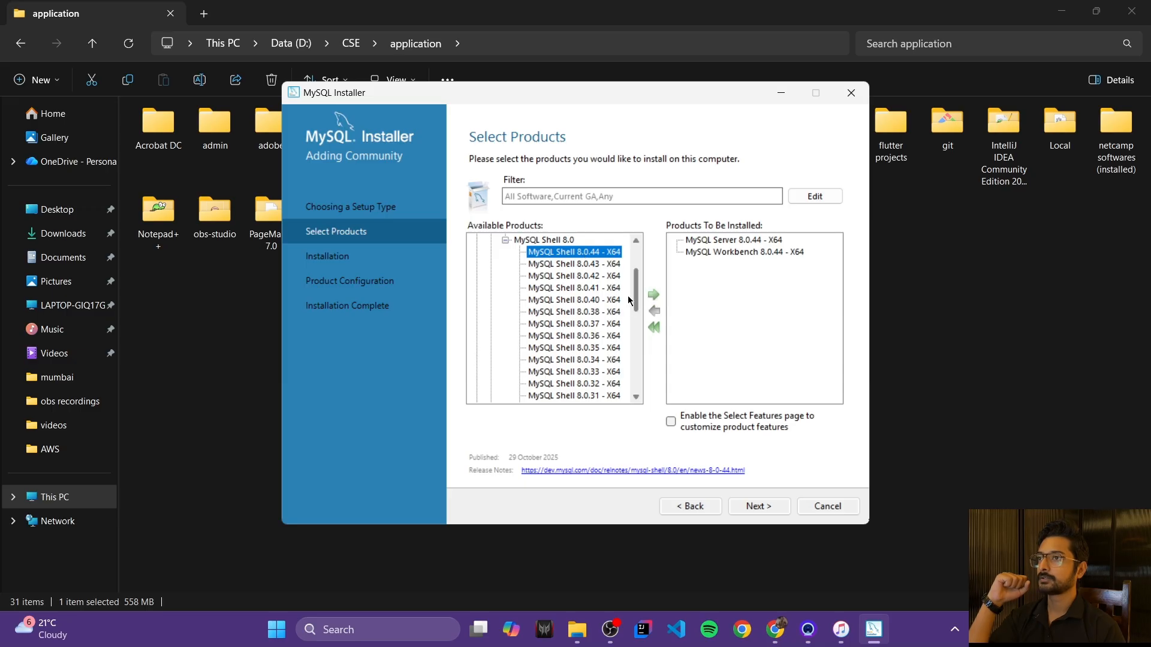
click(653, 295)
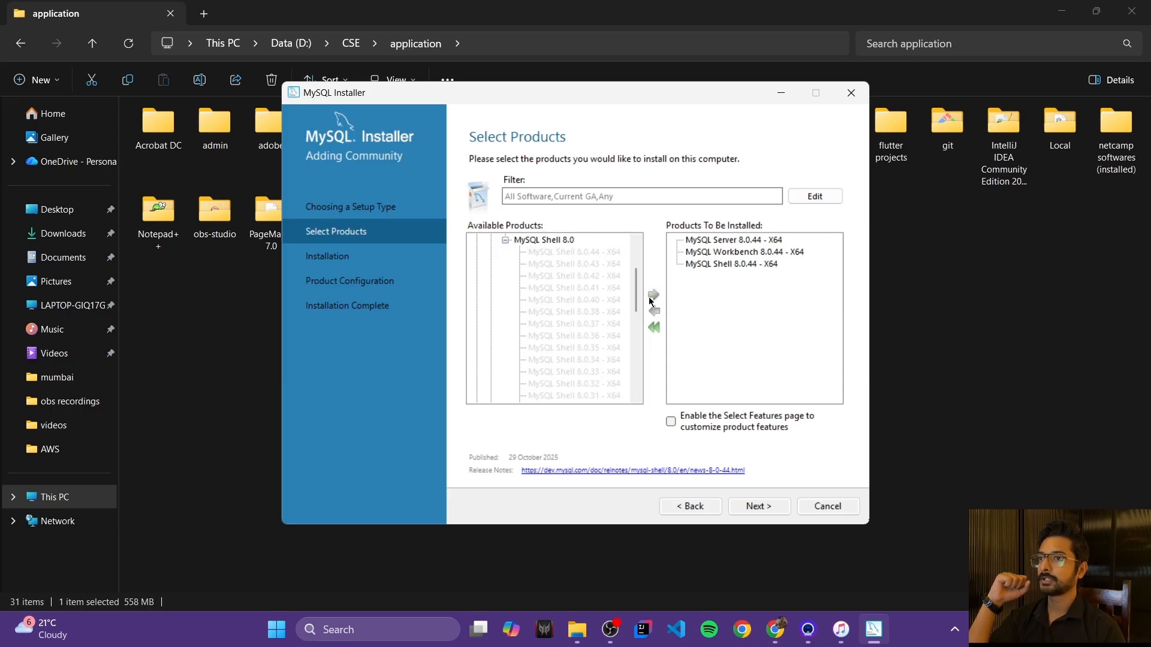
click(505, 240)
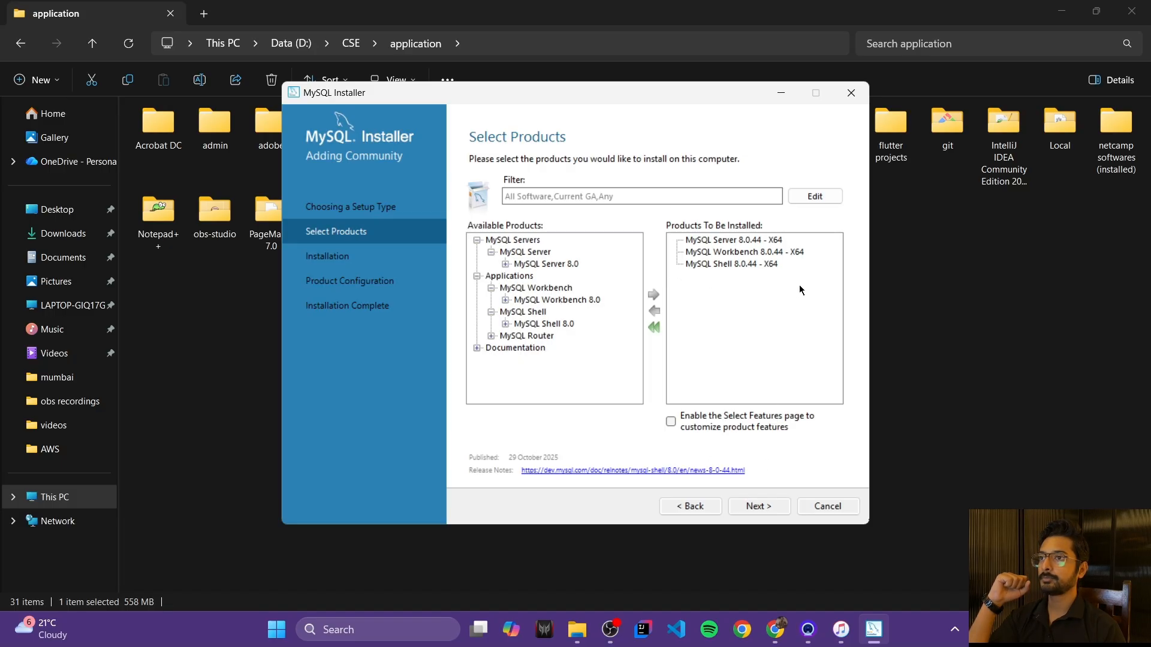
click(763, 507)
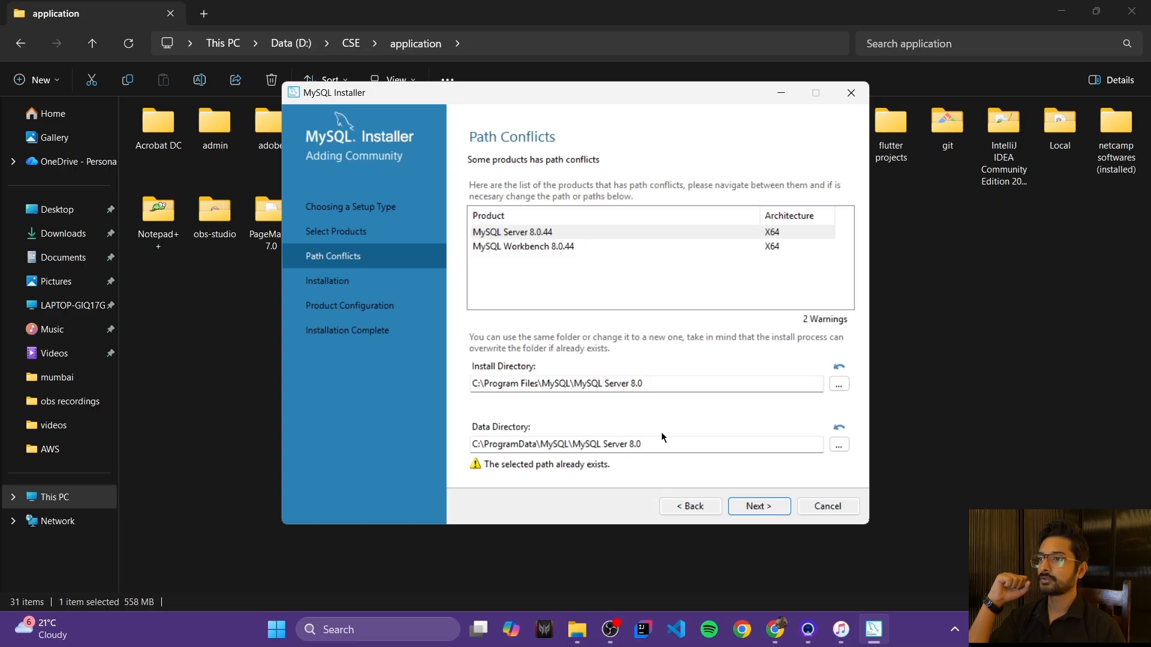
Step: Accept the path conflict warnings and keep the existing install and data directories
click(763, 509)
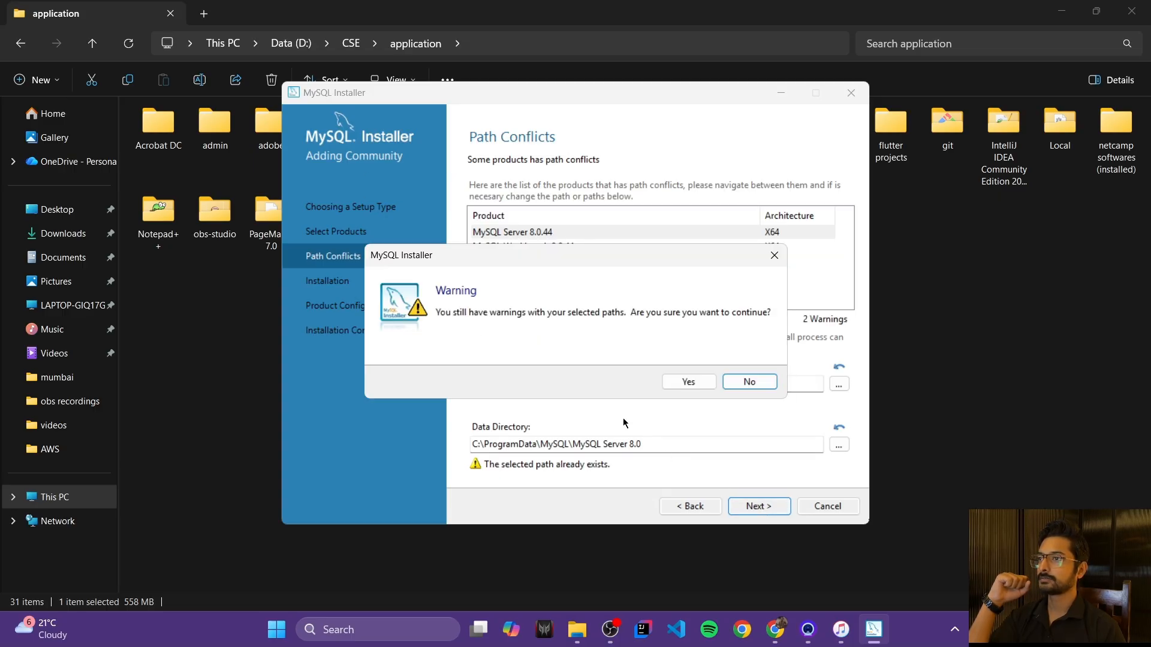
click(688, 382)
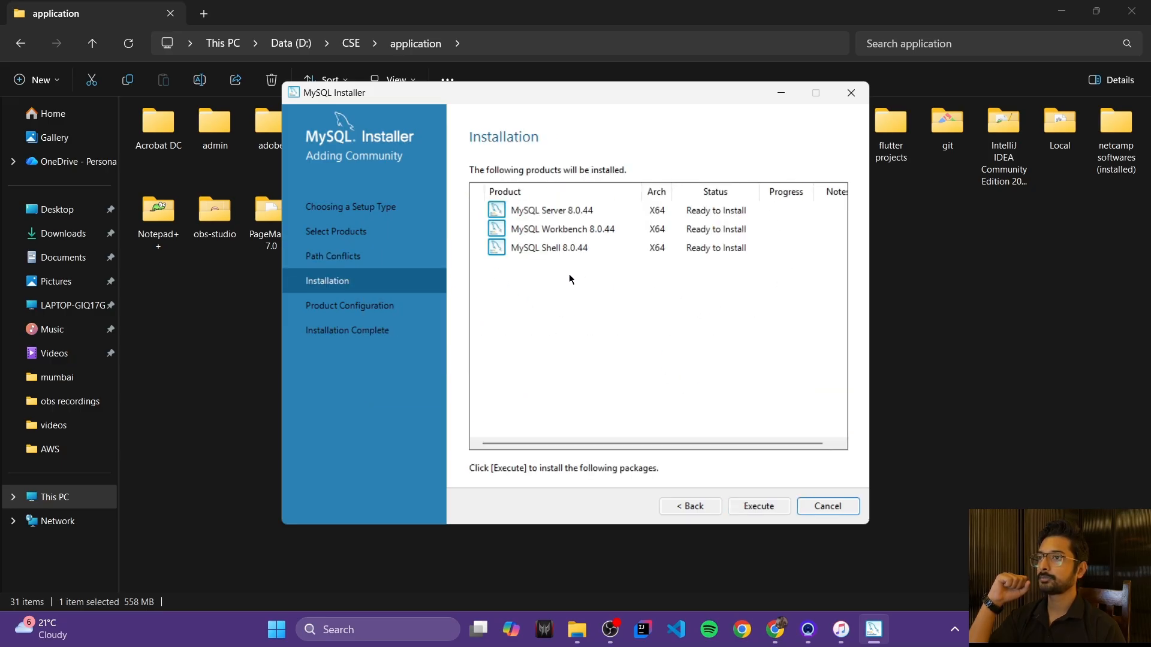
Step: Install Server, Workbench and Shell 8.0.44, then advance to MySQL Server's Type and Networking settings
click(760, 507)
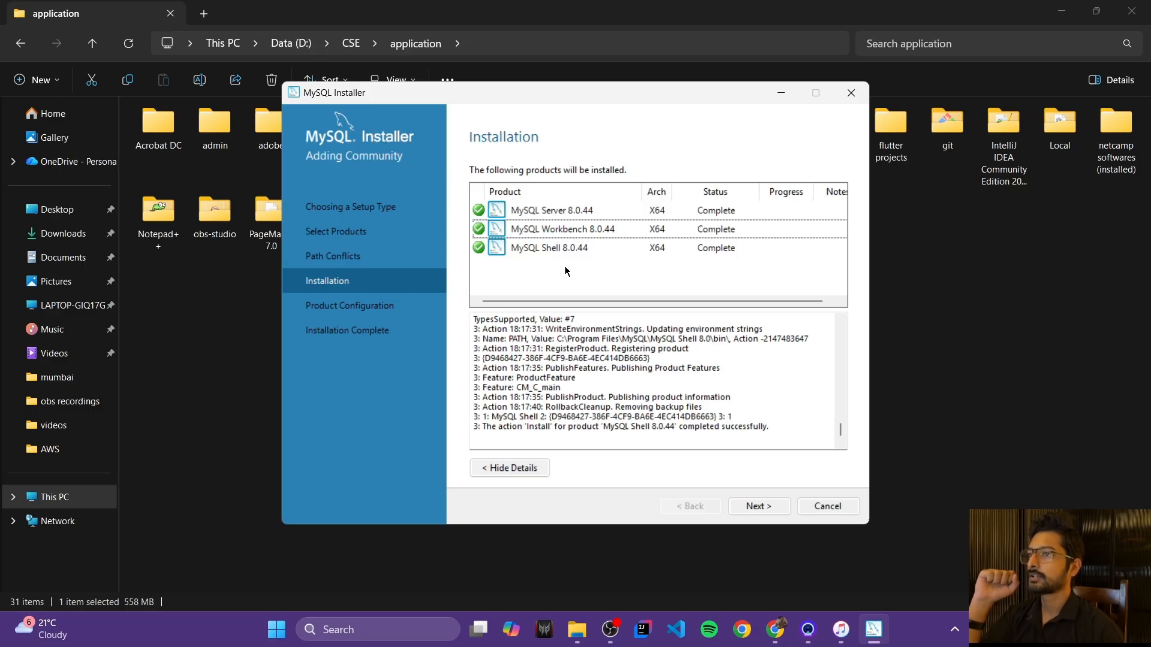
click(753, 509)
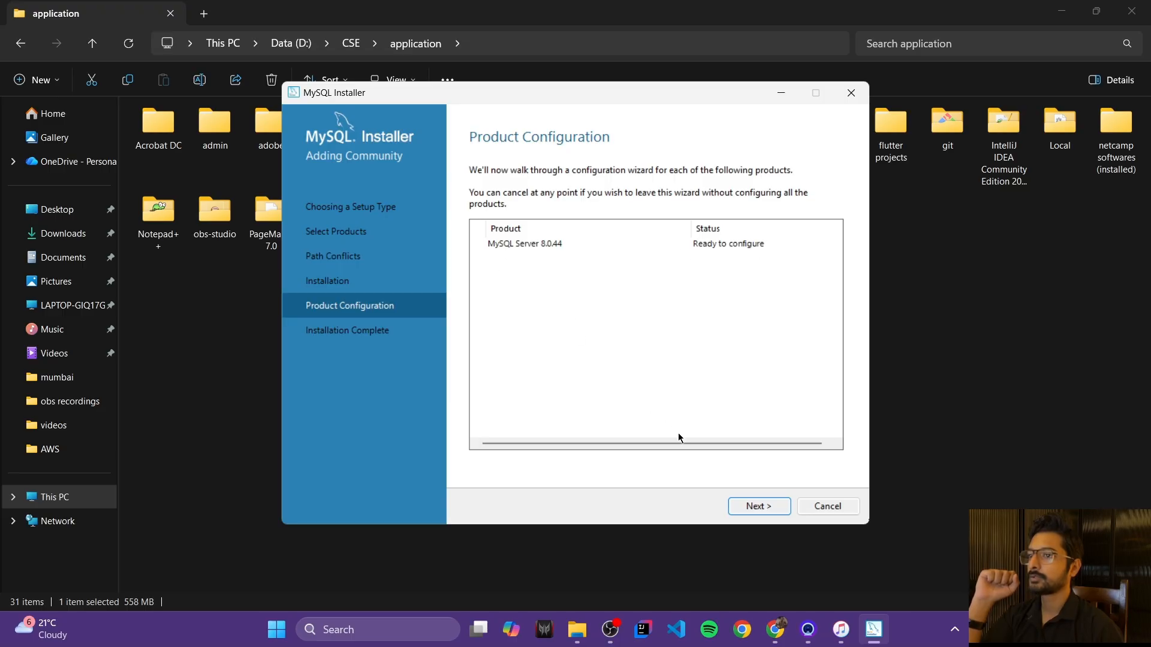
click(744, 509)
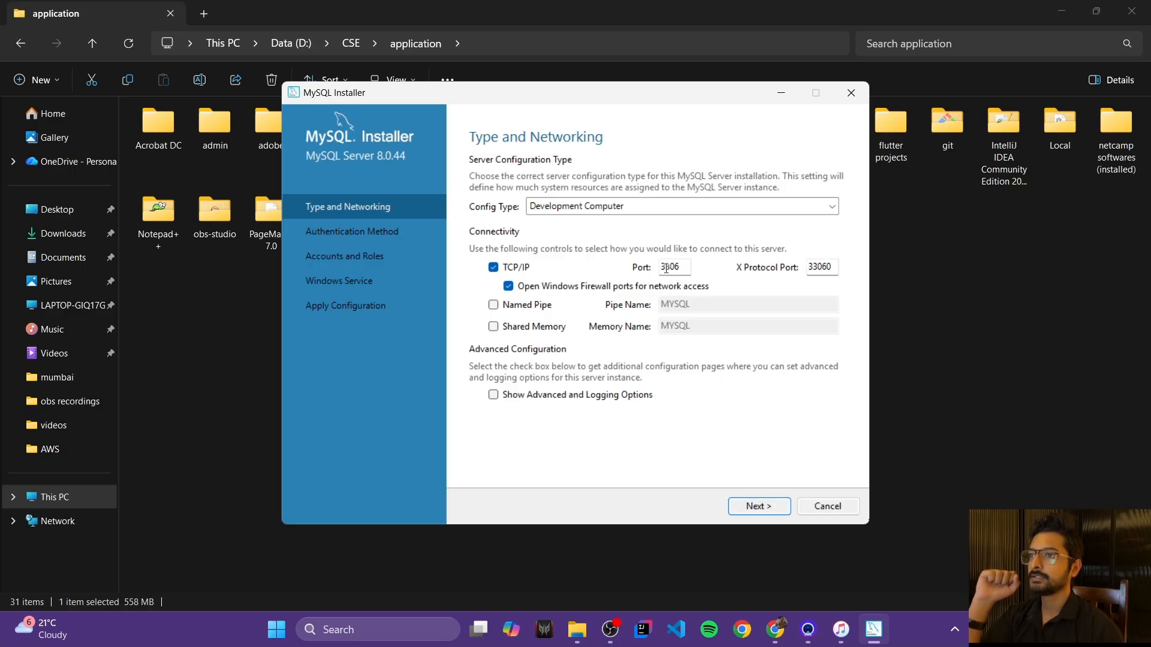
Step: Keep Development Computer on port 3306 and Strong Password Encryption, reaching Accounts and Roles
drag(661, 268, 687, 268)
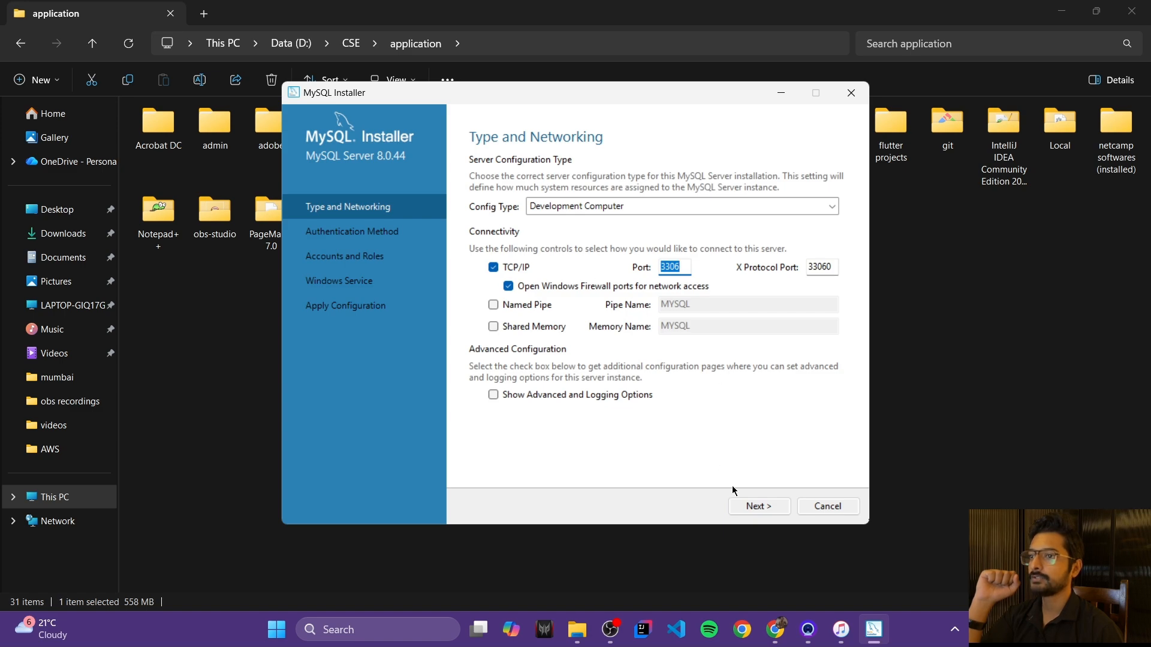
click(755, 509)
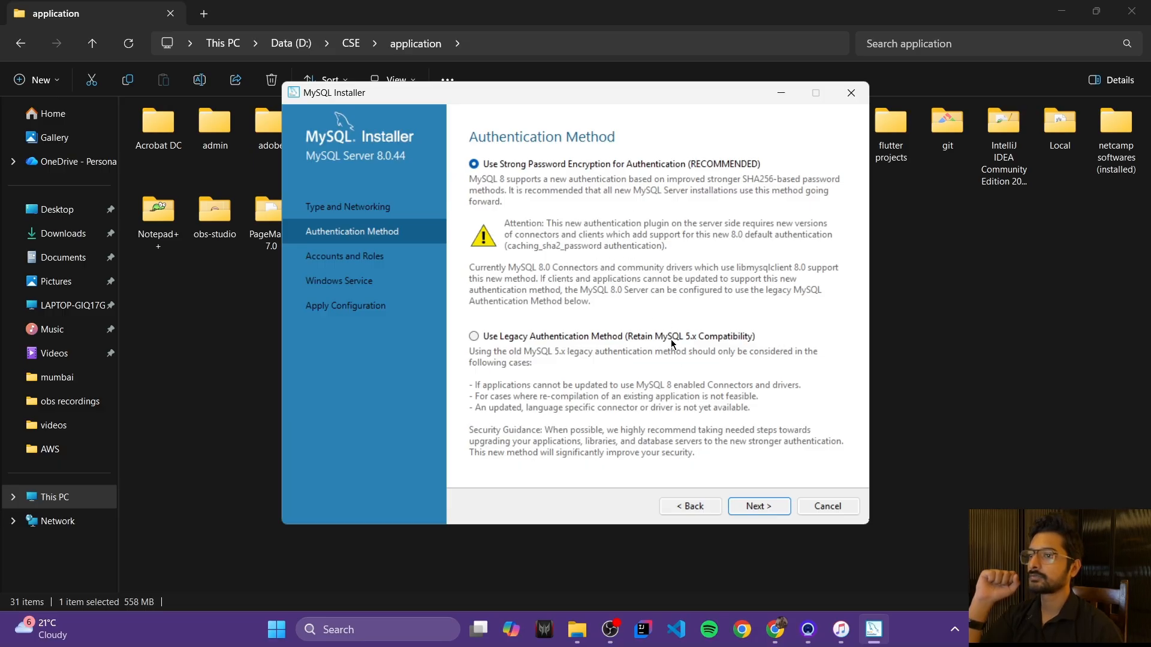
click(765, 506)
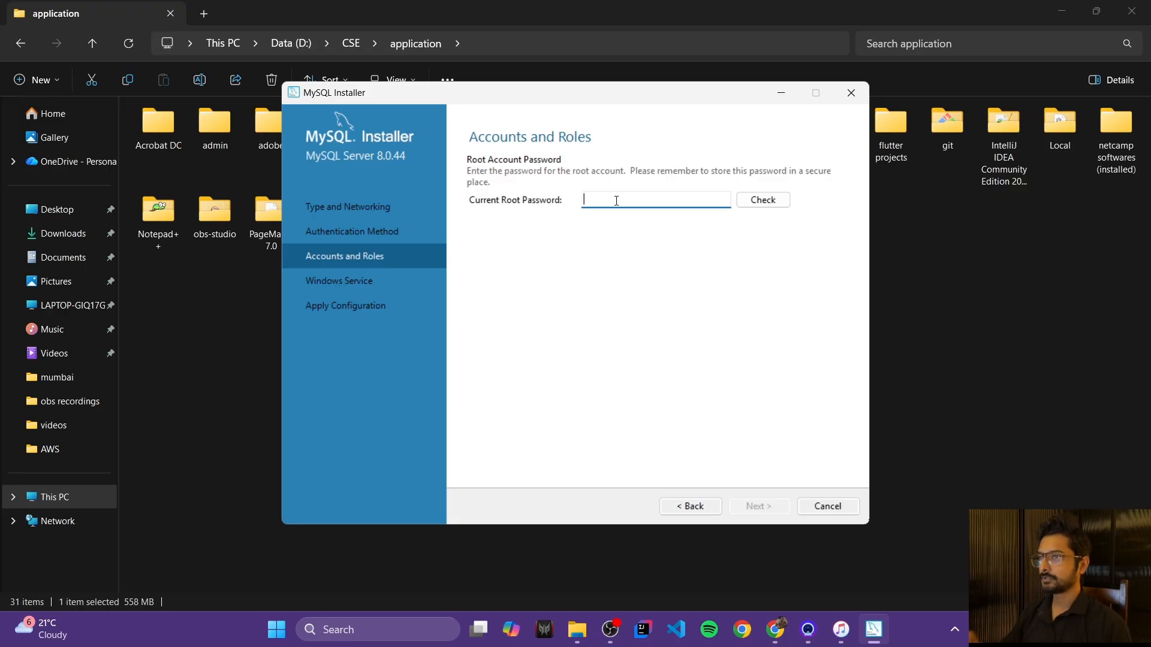
Step: Enter and verify the root password, allow mysqld.exe through the firewall, keep MySQL80 service defaults
text(123456)
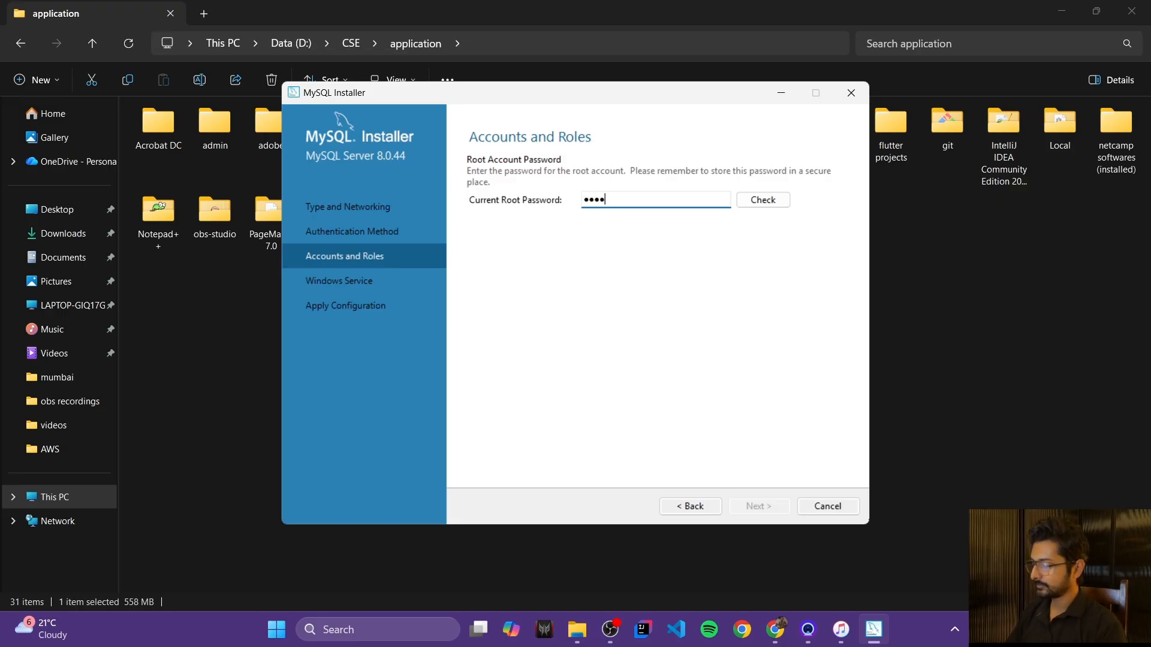
text(78)
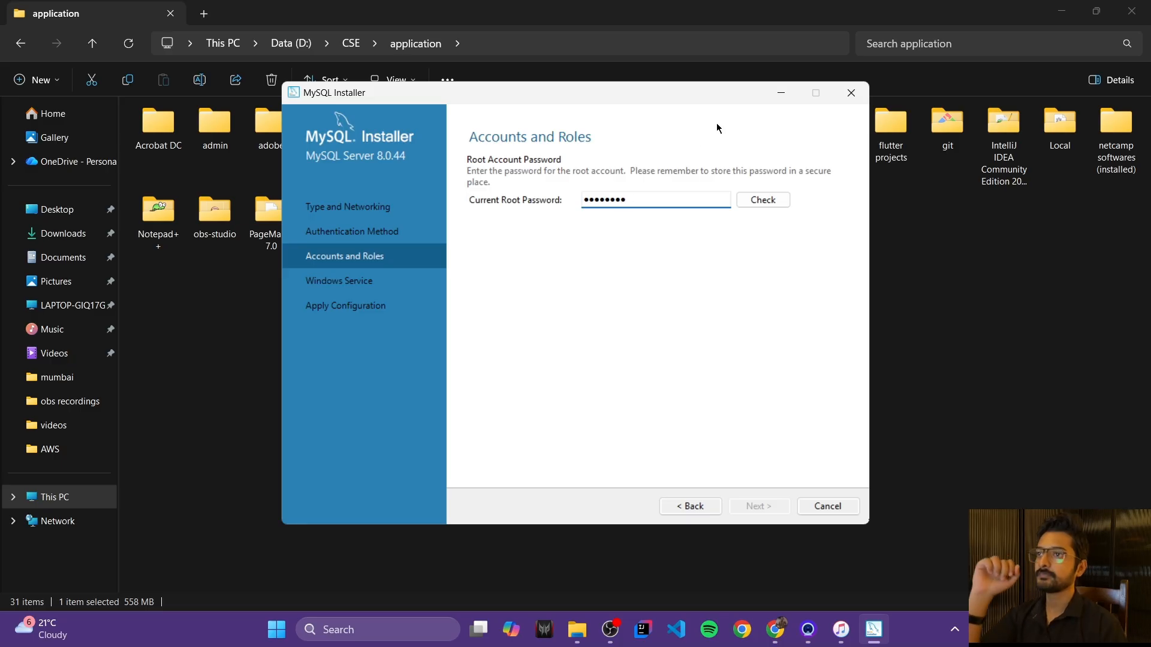
click(763, 200)
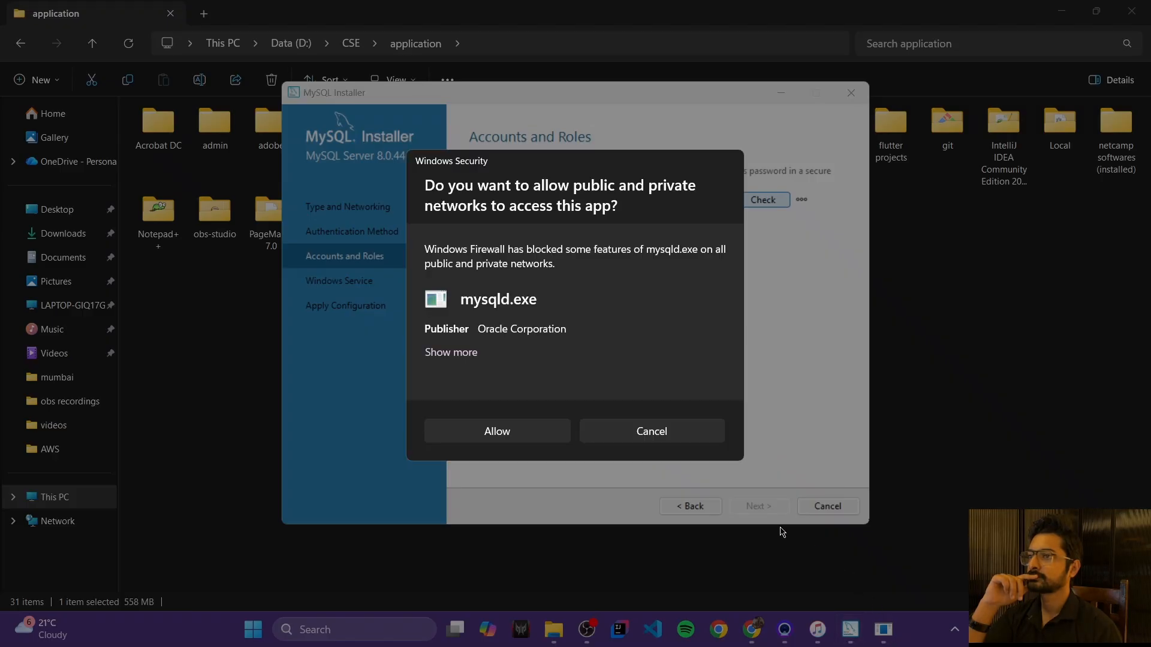
click(533, 442)
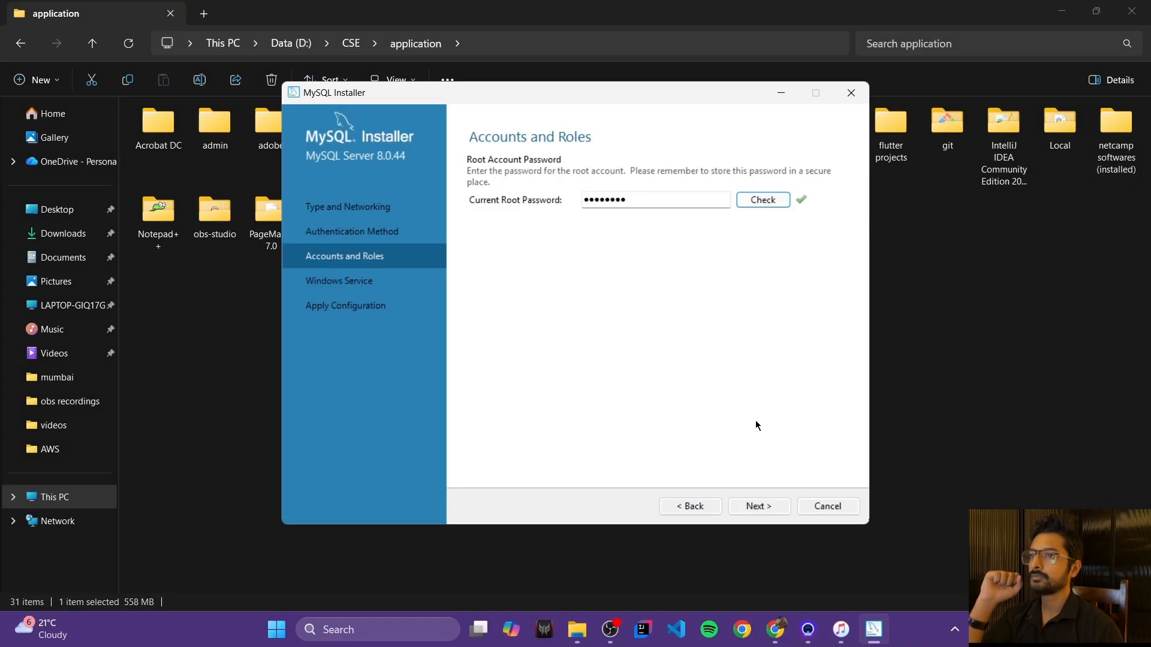
click(753, 507)
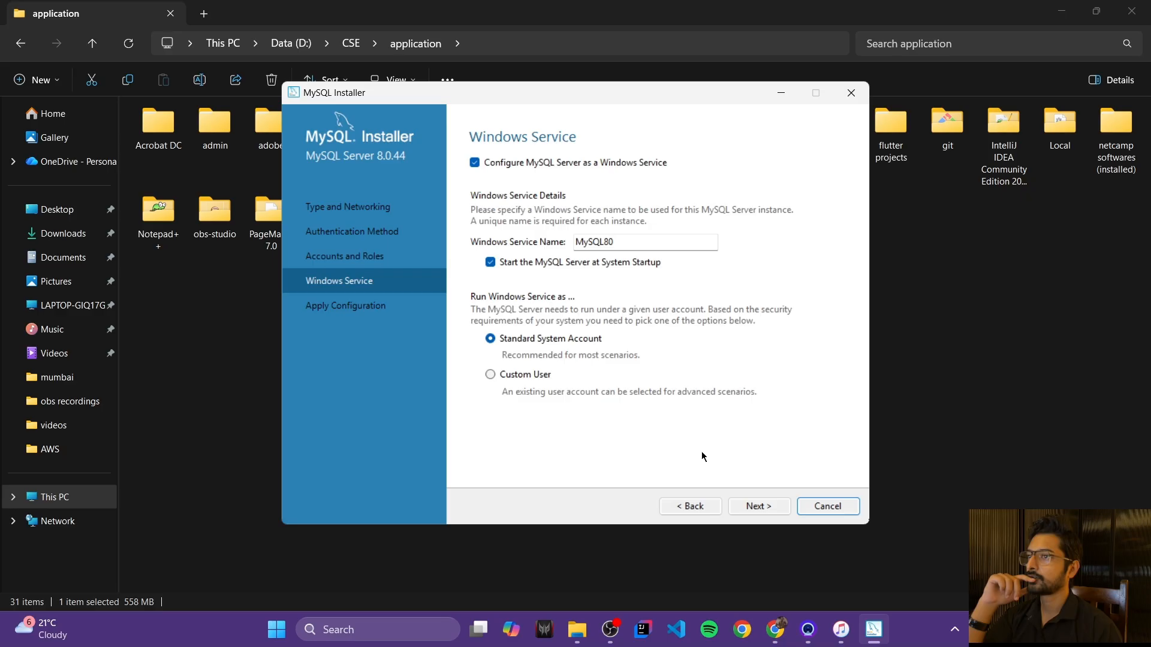
click(756, 504)
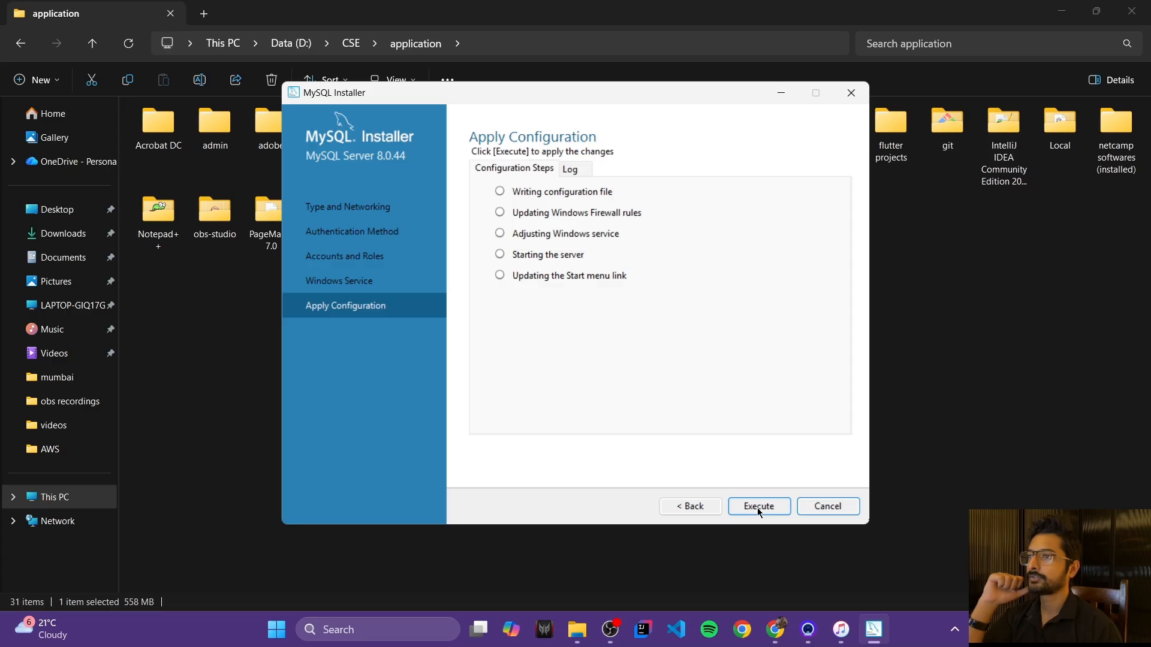
Step: Execute the MySQL Server 8.0.44 configuration steps and finish so it reads Configuration complete
click(757, 507)
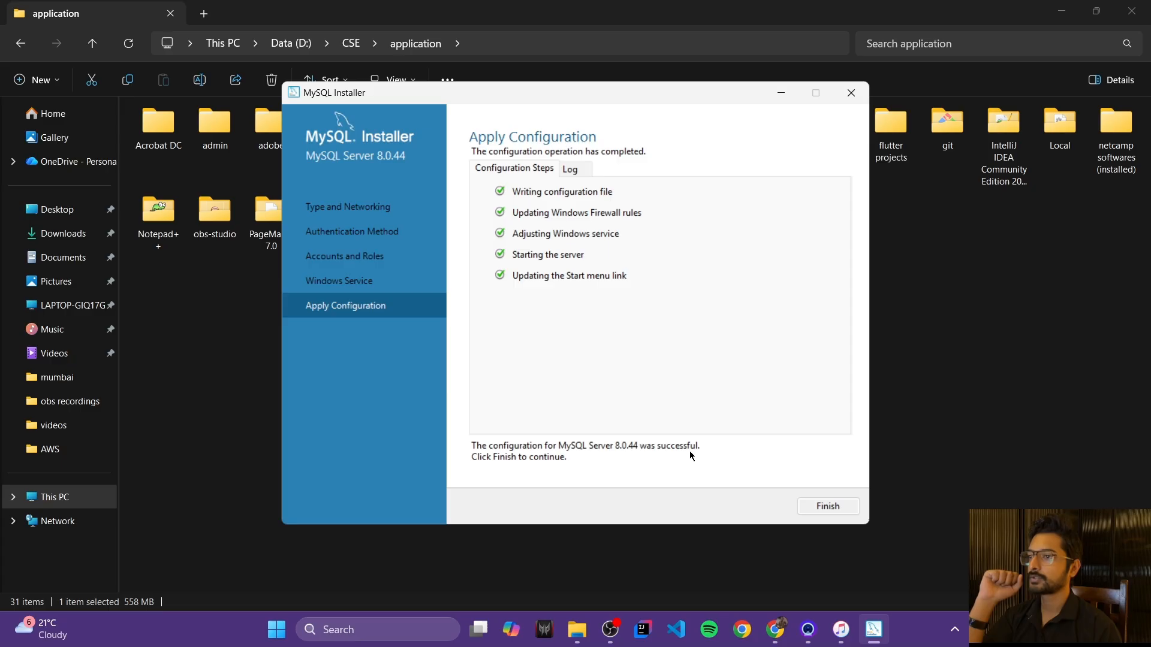
click(818, 509)
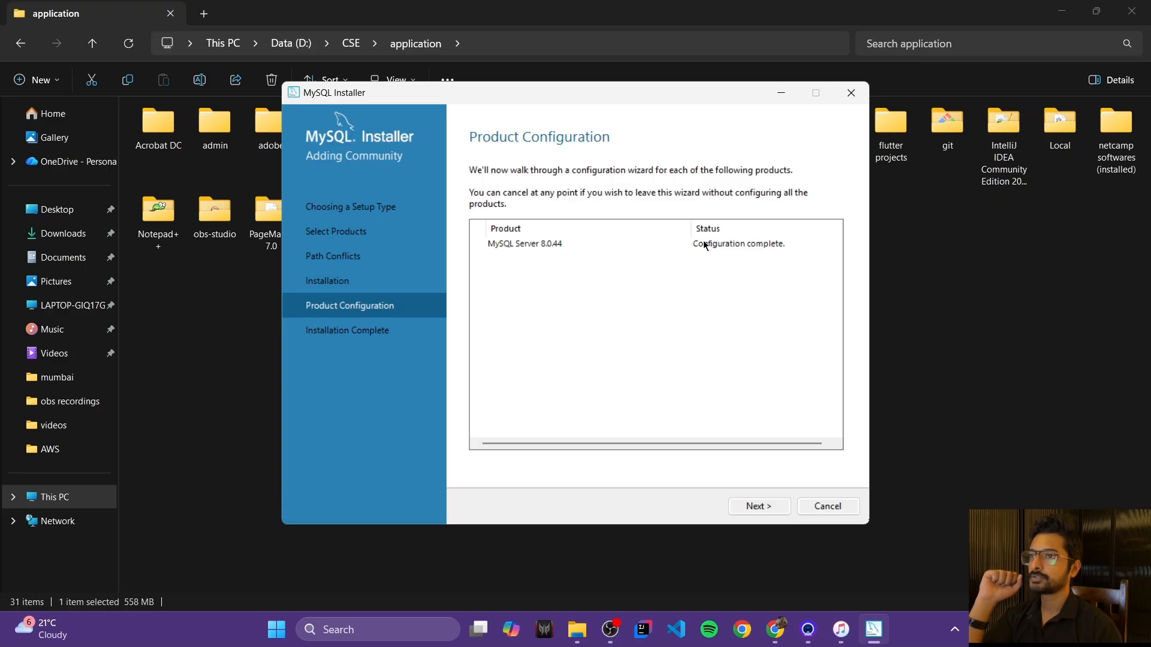
Step: Continue to Installation Complete and finish, closing MySQL Installer
click(763, 509)
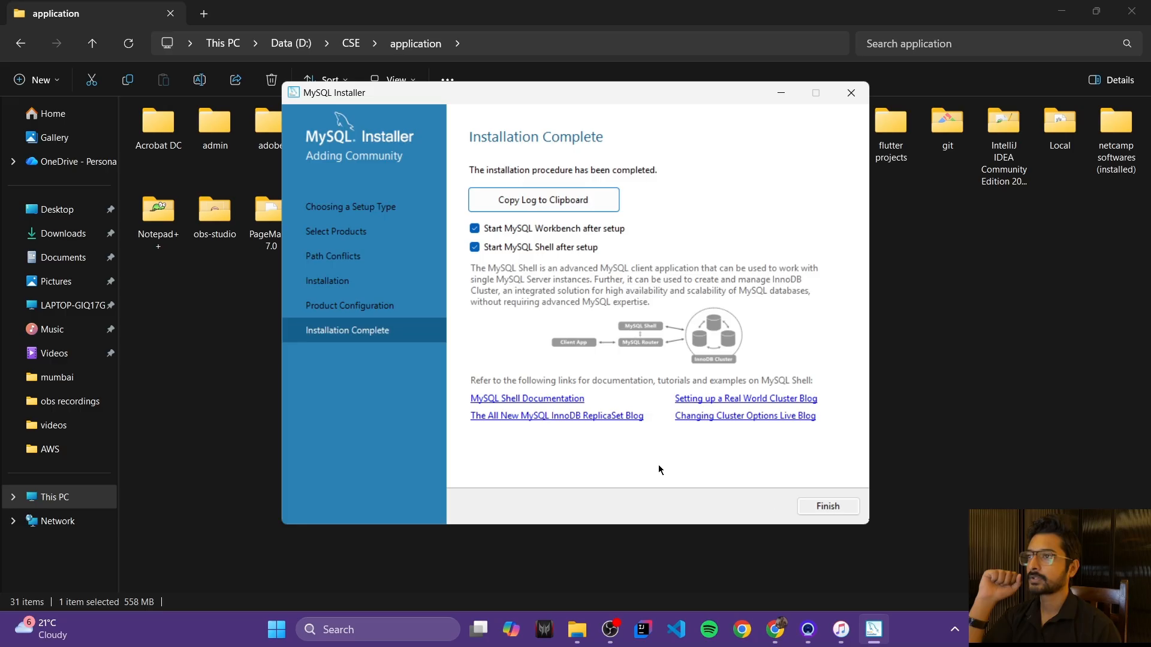
click(828, 506)
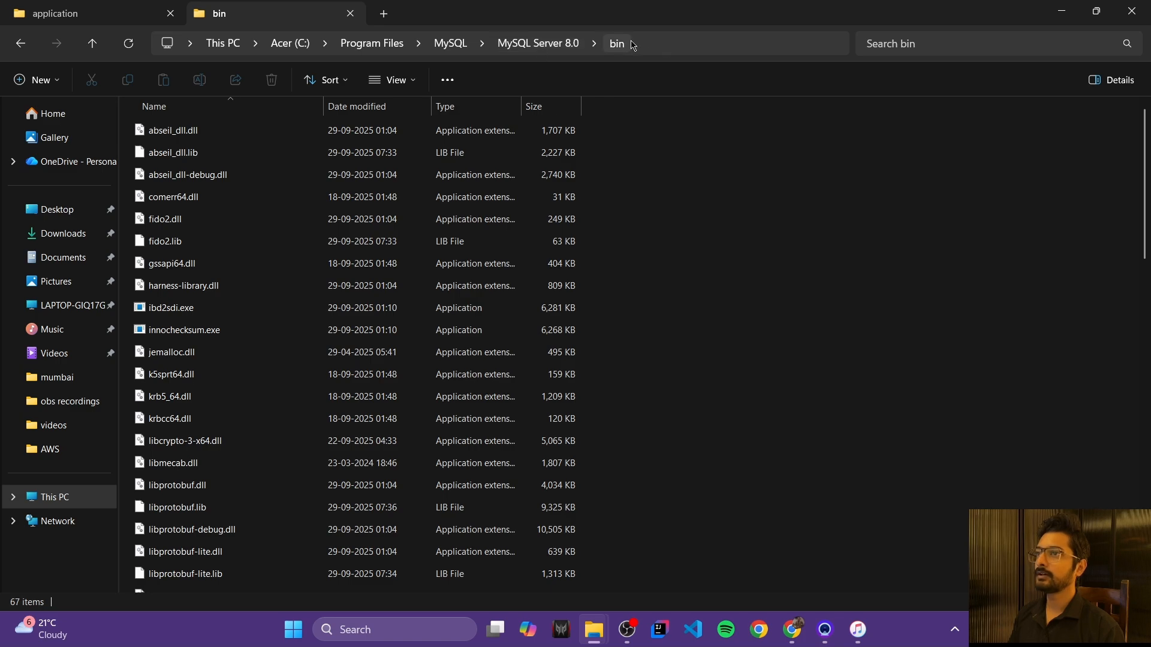
Step: Copy the MySQL Server 8.0 bin folder path, then open system environment variables via an 'env' search
click(655, 48)
key(ctrl+c)
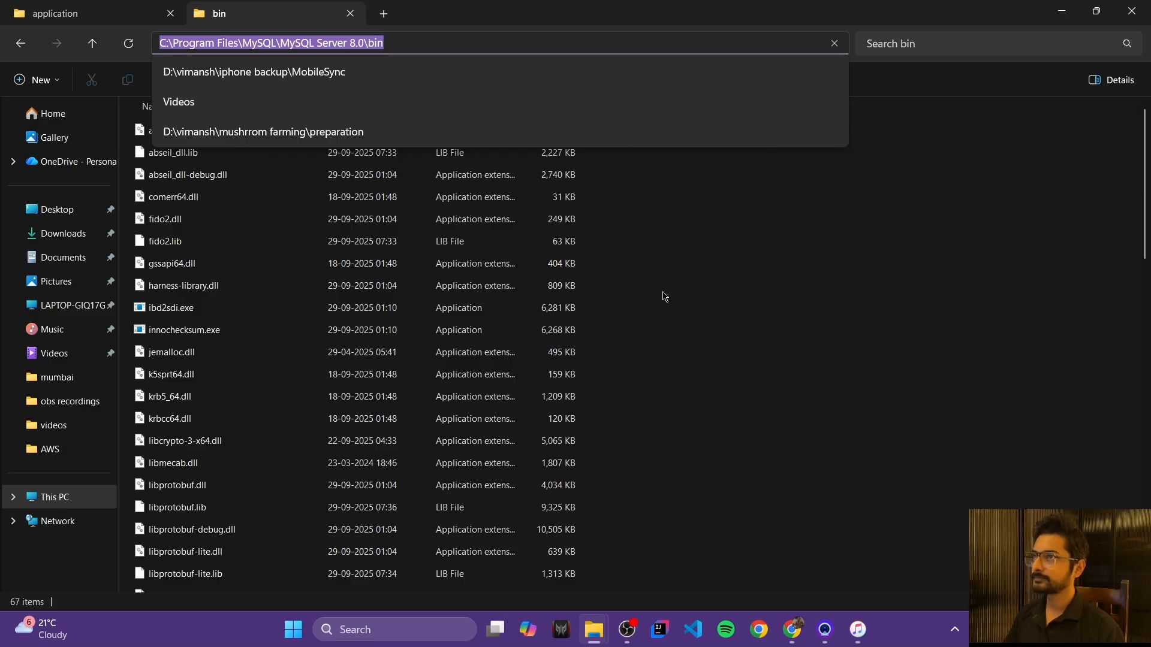
click(634, 367)
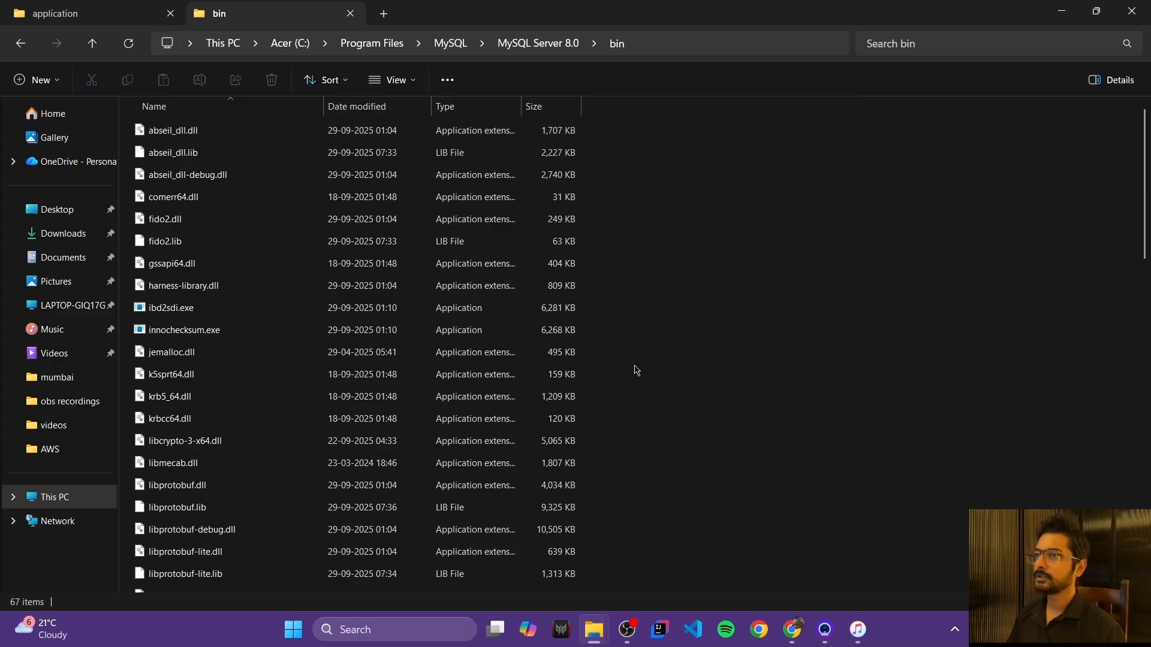
click(394, 629)
text(env)
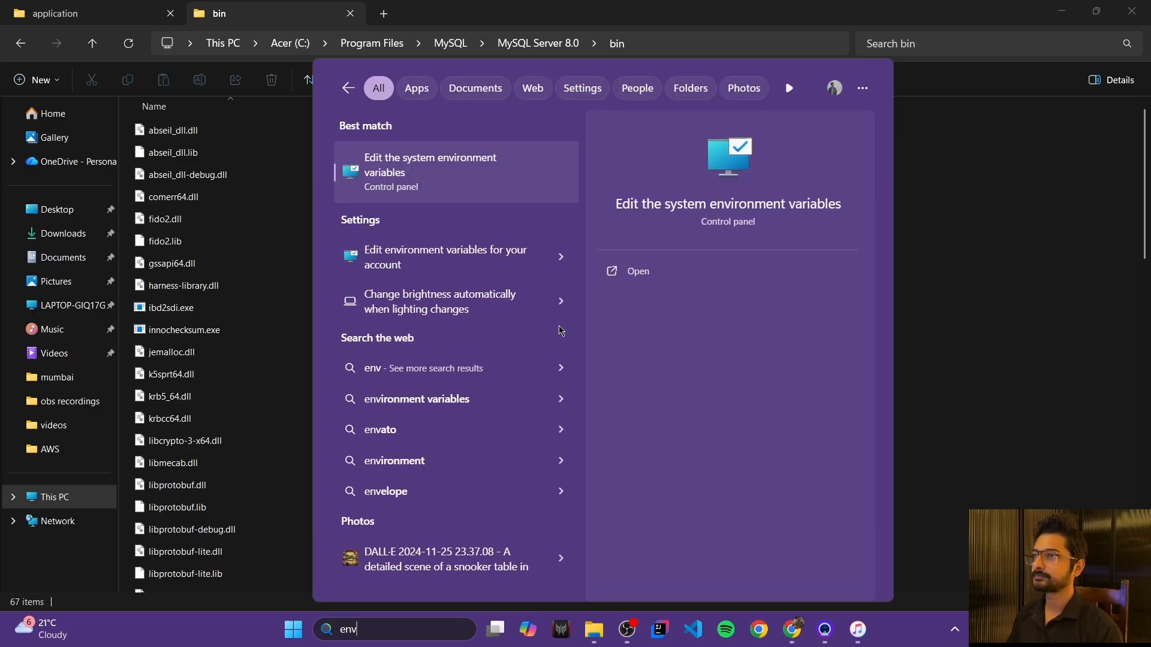
key(Return)
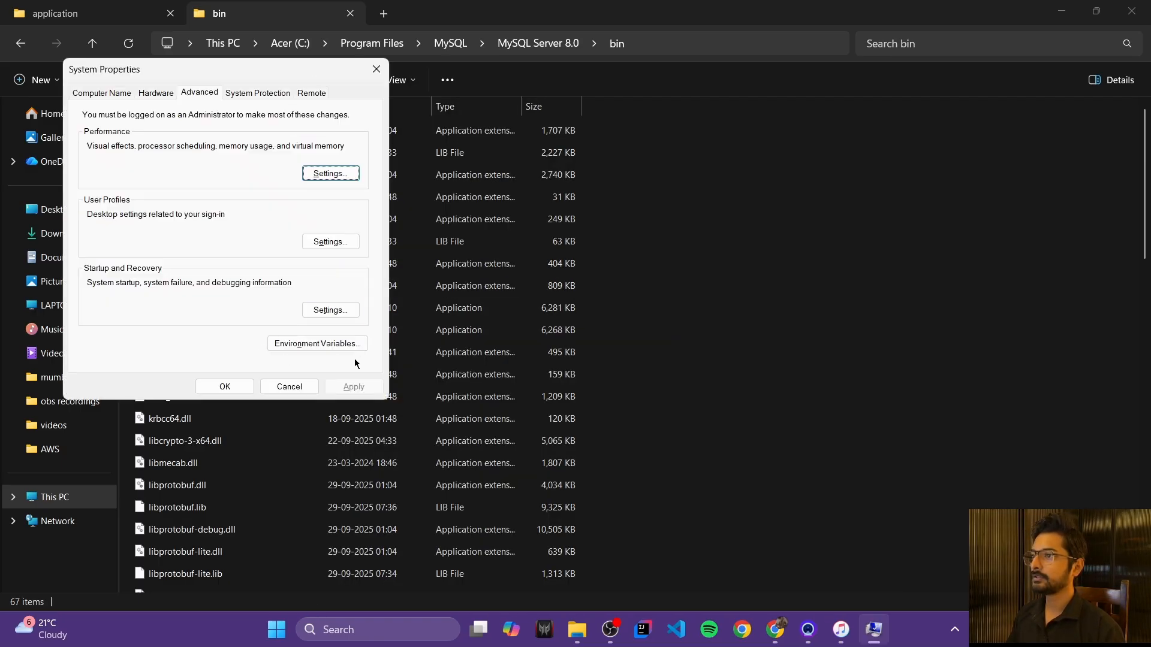
Step: Open the system Path variable for editing and add a new empty entry
click(334, 345)
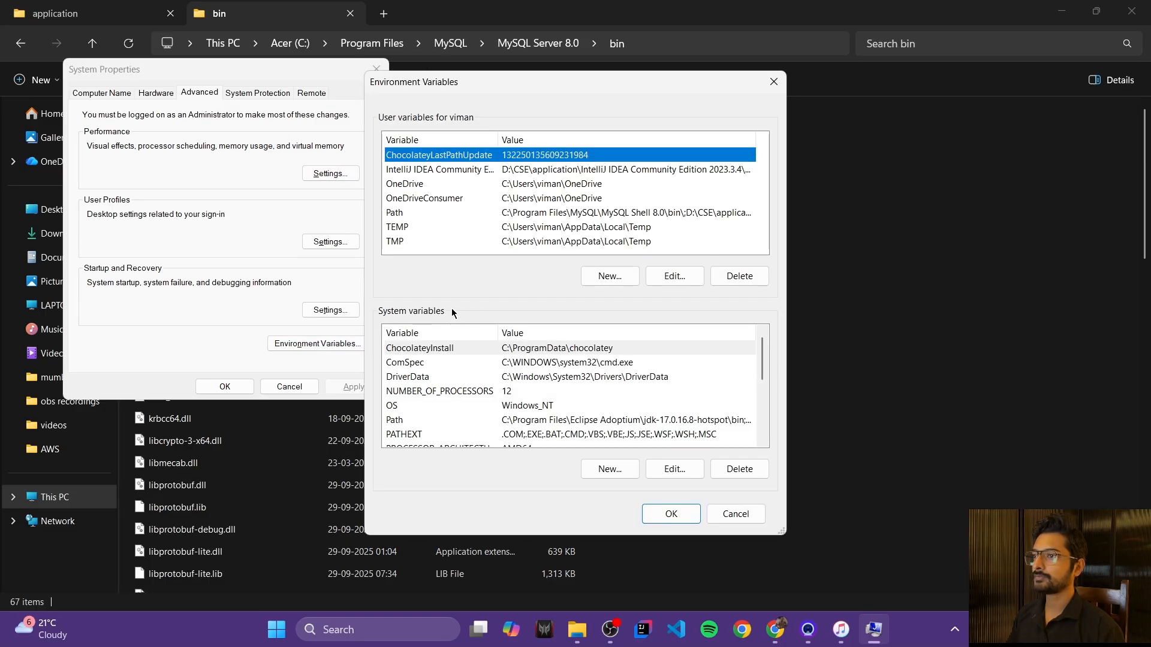
click(400, 421)
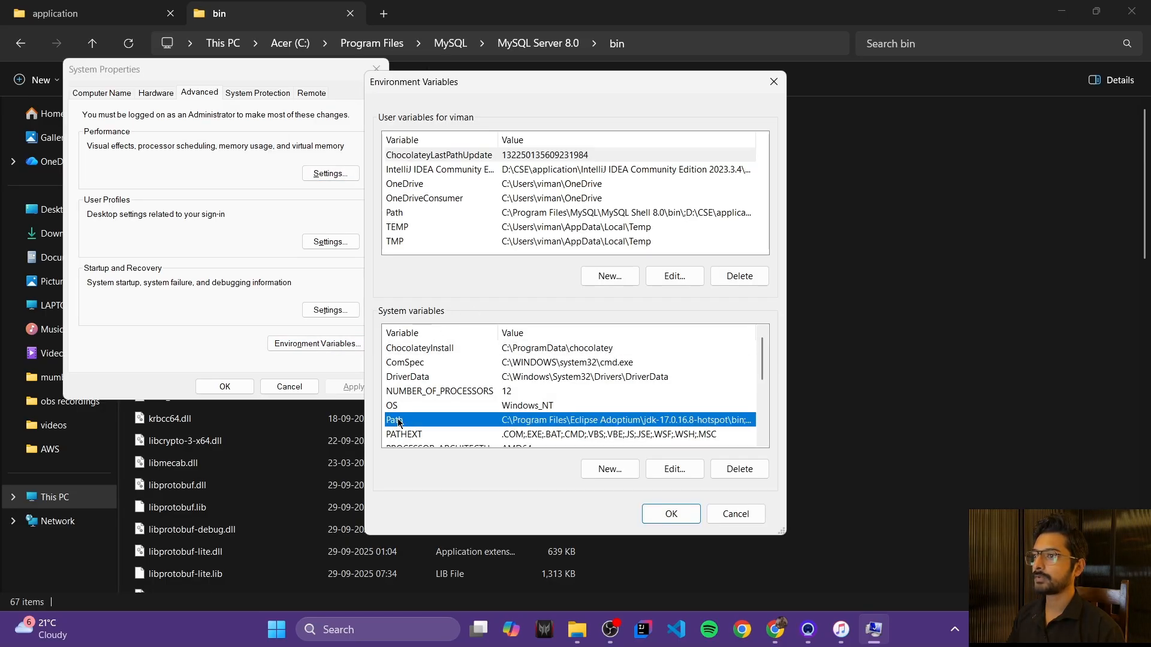
double_click(485, 422)
scroll(573, 378, down, 2)
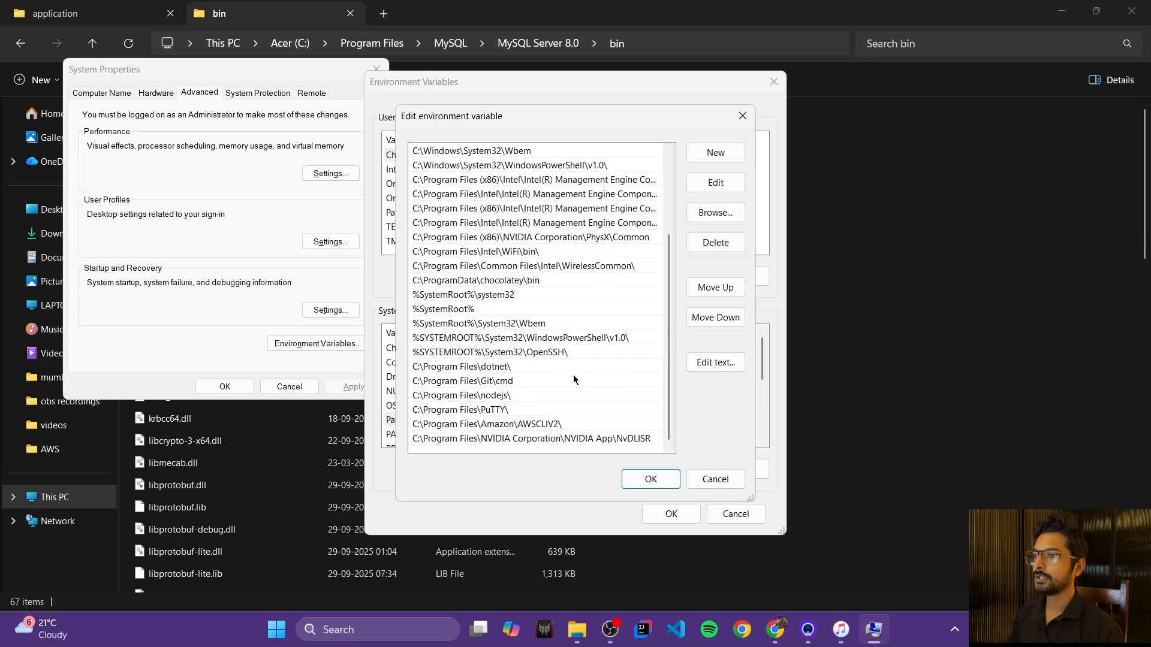
click(717, 157)
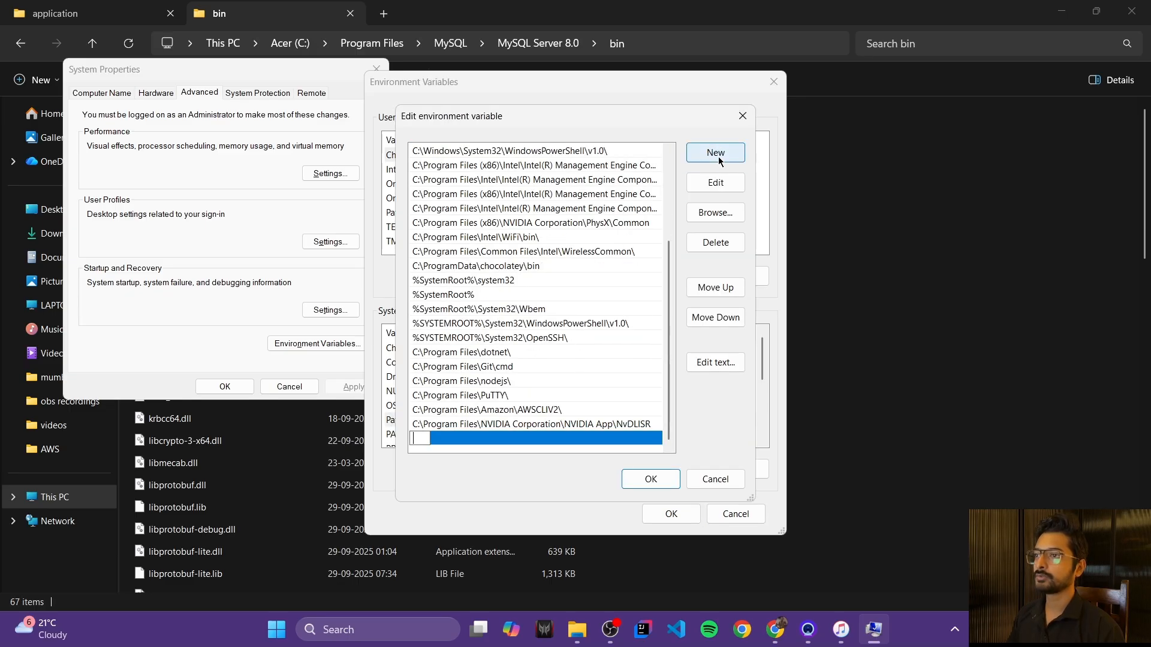
Step: Paste C:\Program Files\MySQL\MySQL Server 8.0\bin as the entry, confirm all dialogs, and search for cmd
key(ctrl+v)
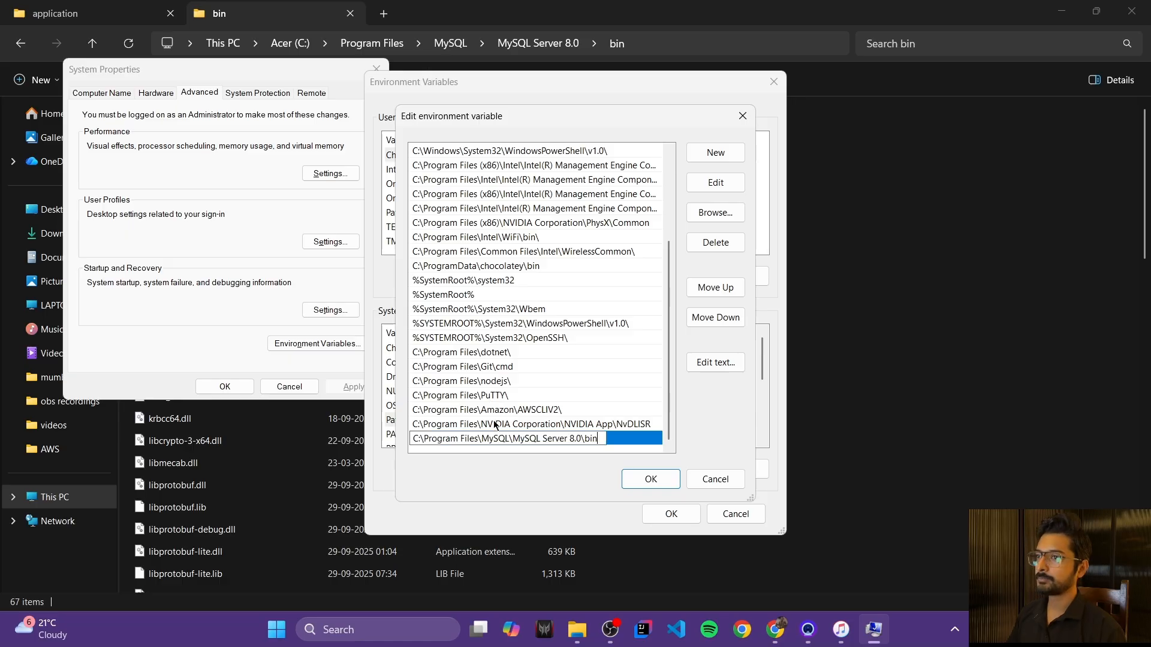
click(652, 478)
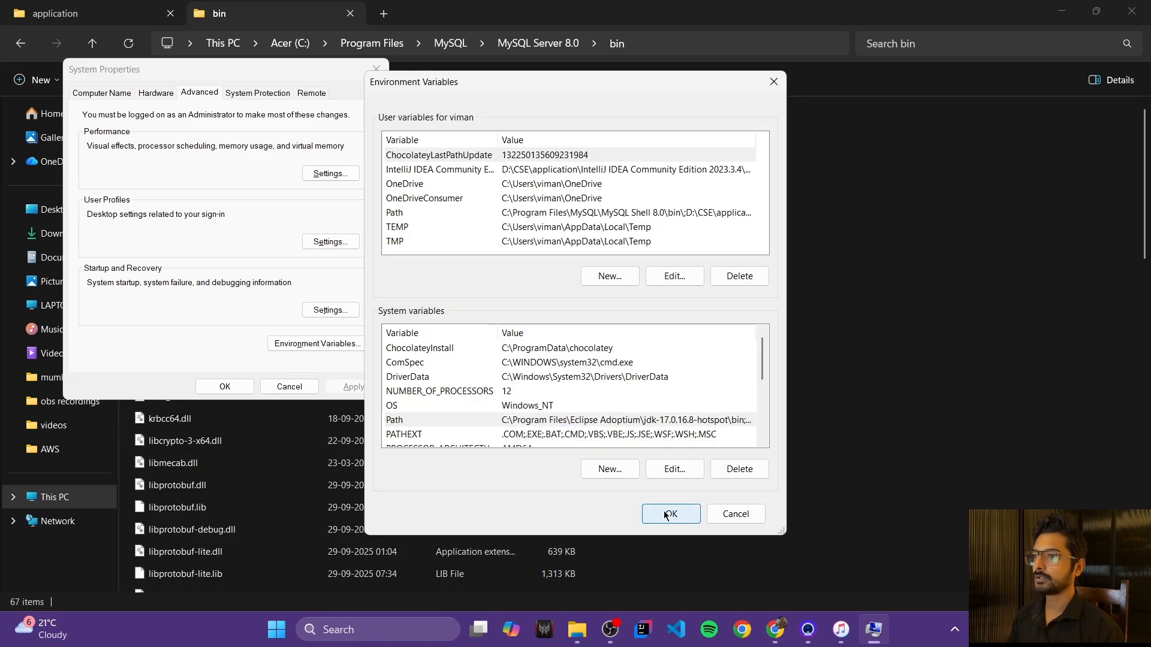
click(667, 515)
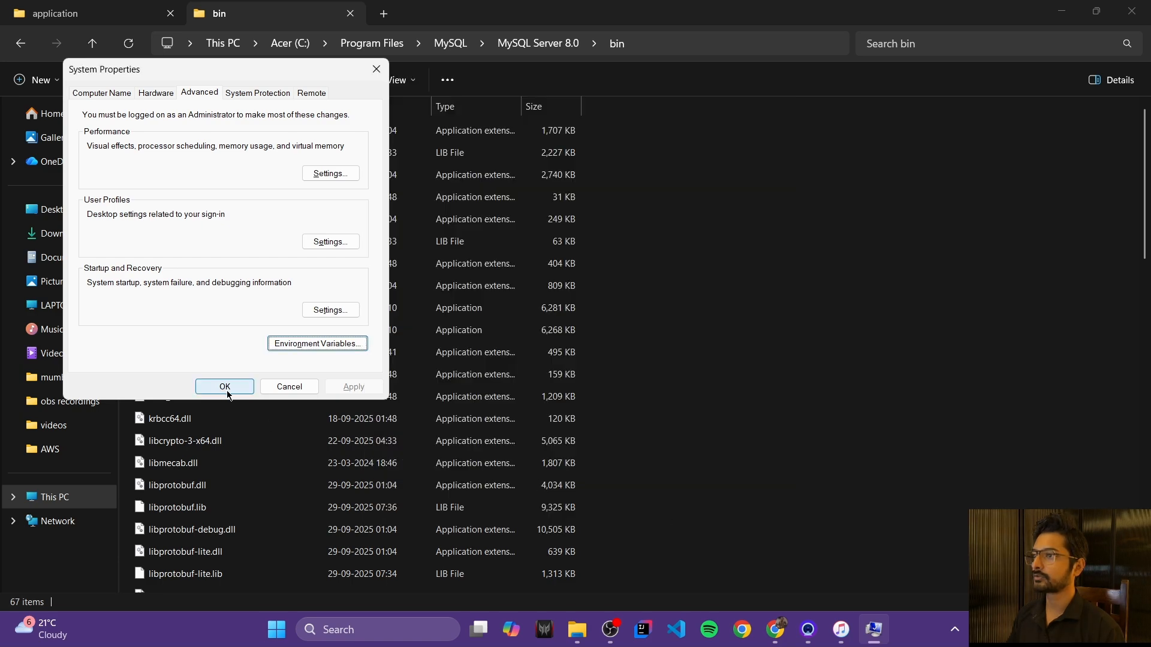
click(224, 387)
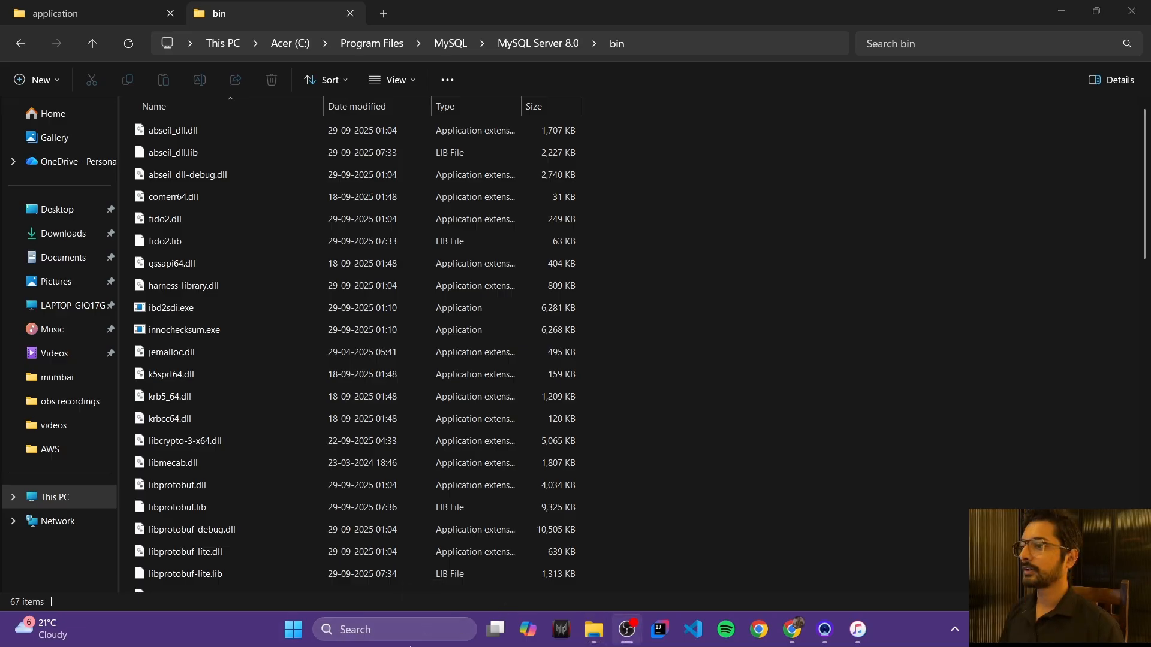
click(383, 633)
text(cmd)
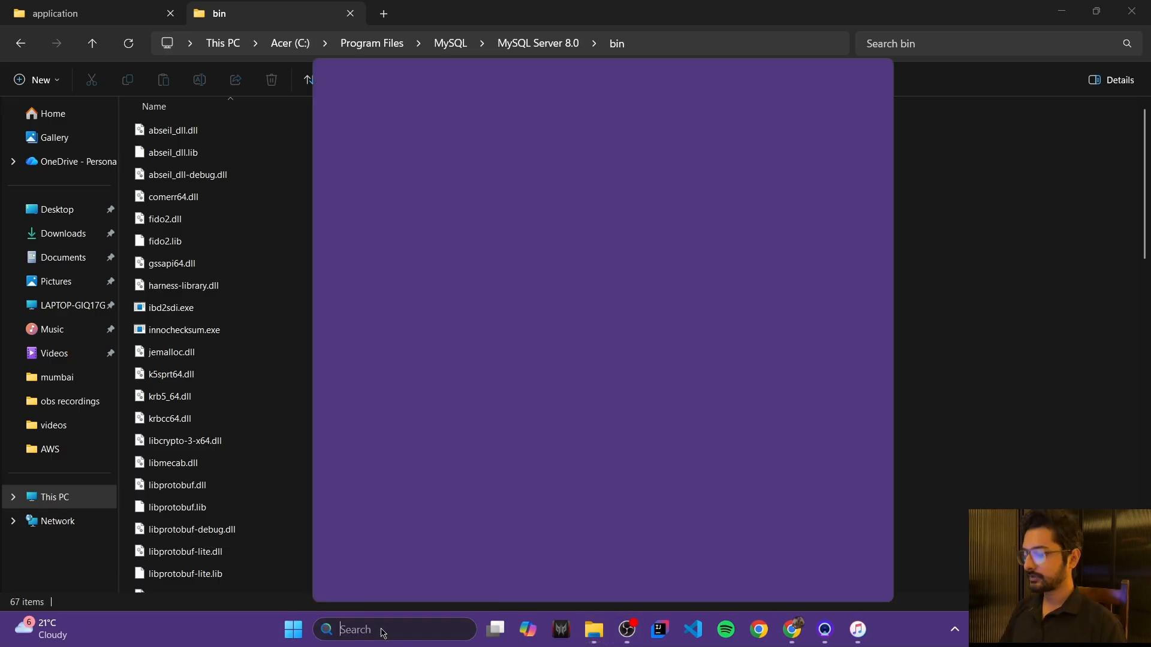
text(cmd)
Step: Open Command Prompt and run mysql --version, which reports Ver 8.0.44 for Win64
key(Return)
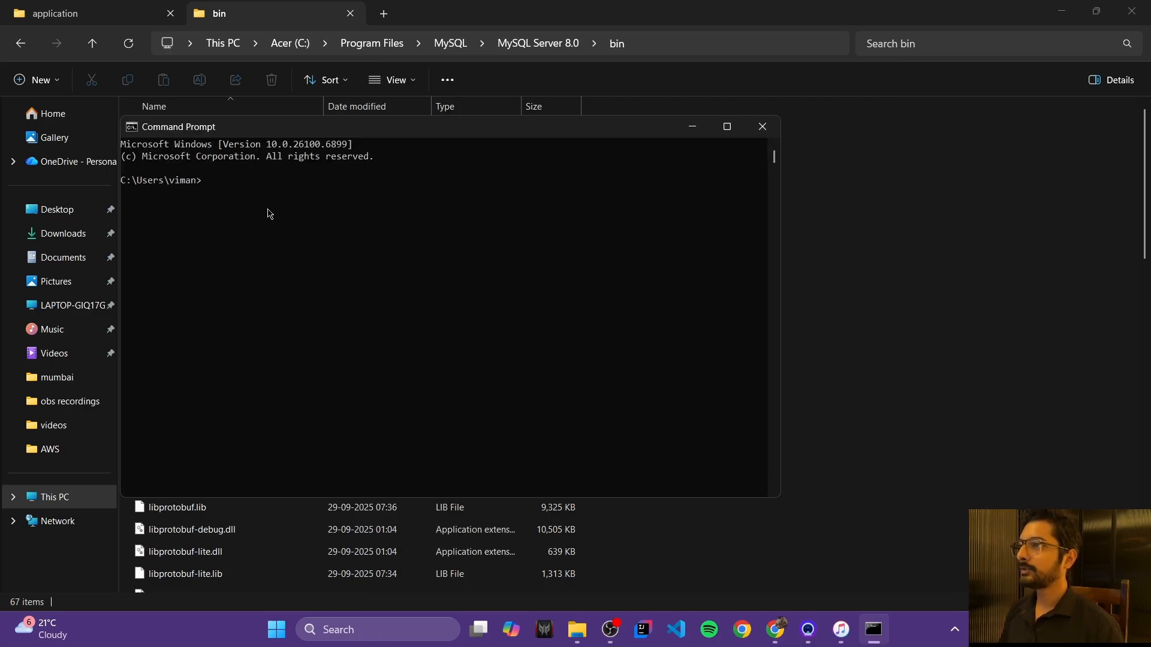
text(m)
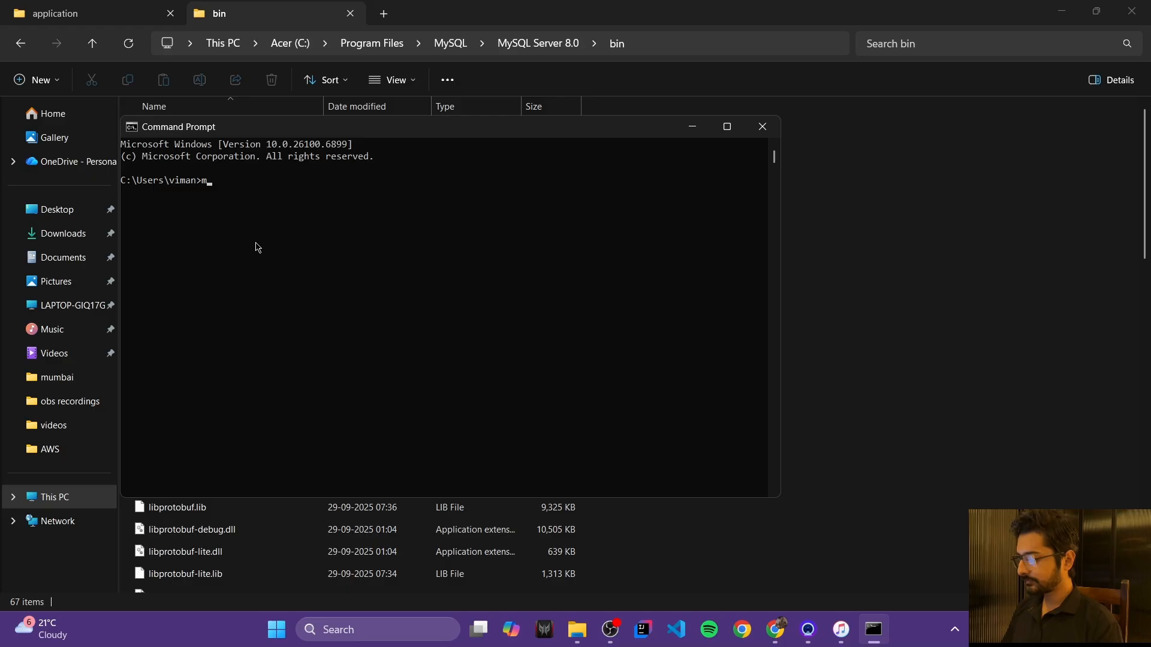
text(ysql --)
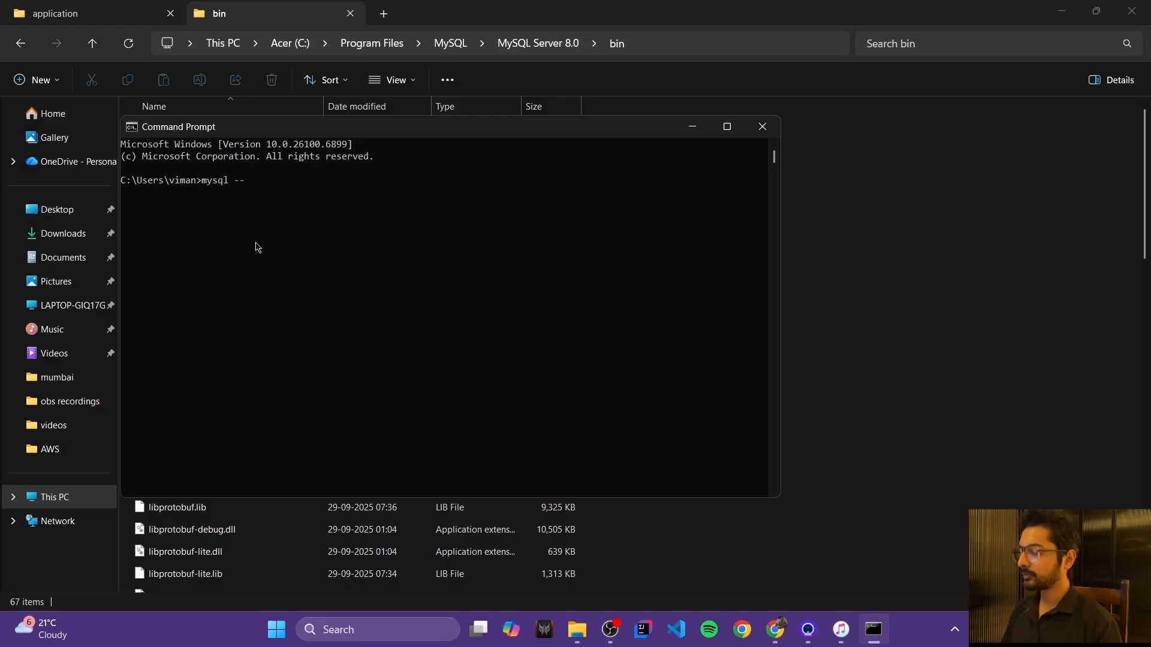
text(version)
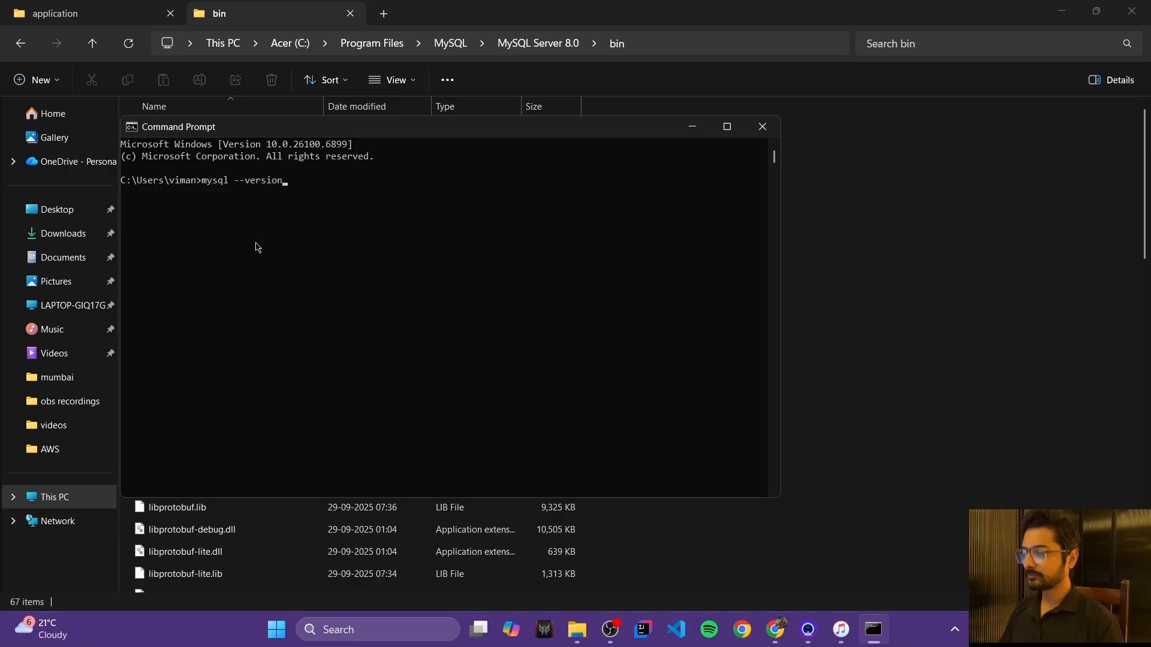
key(Return)
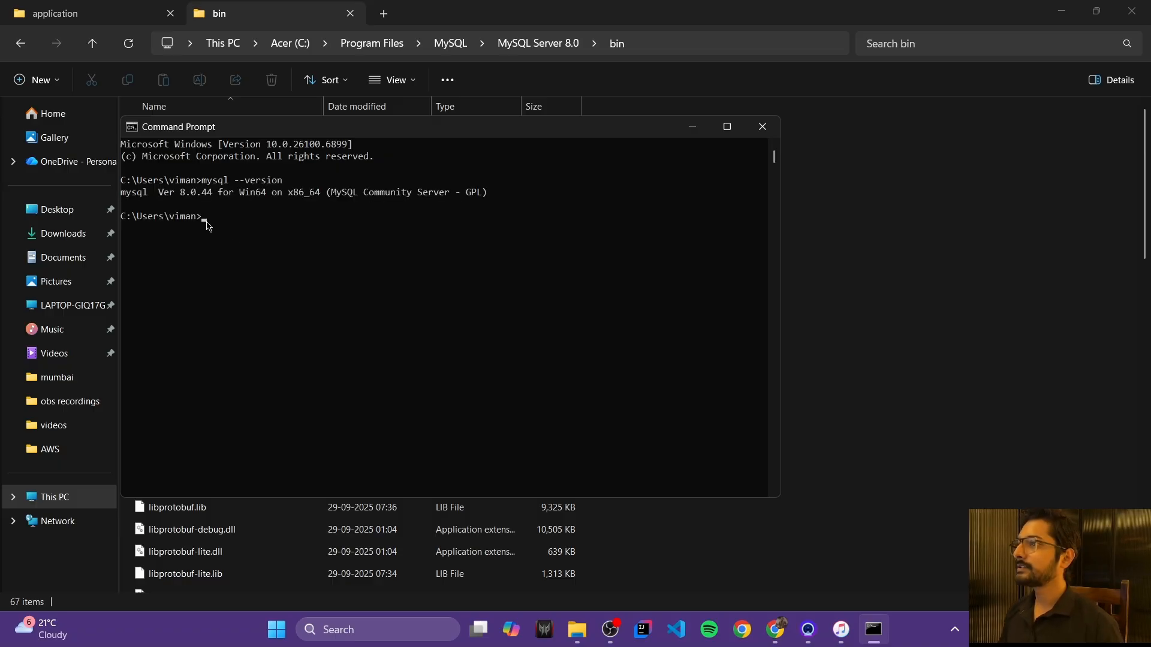
drag(156, 197, 215, 200)
click(217, 239)
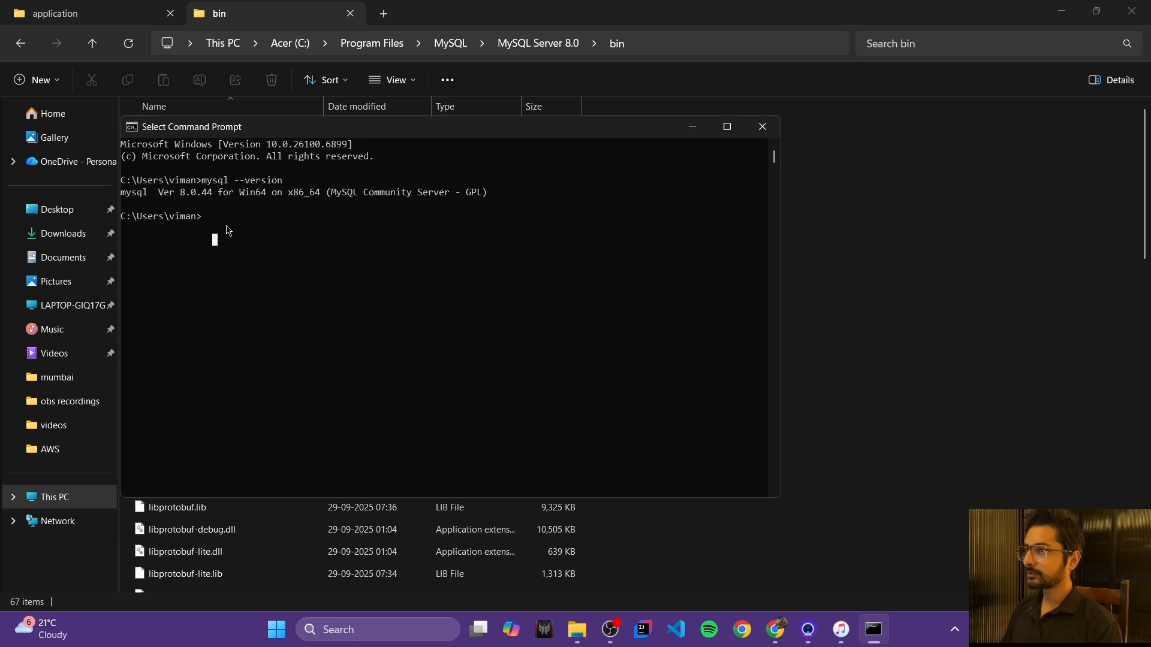
Step: Log in with mysql -u root -p, enter the root password, and maximize the console
text(my)
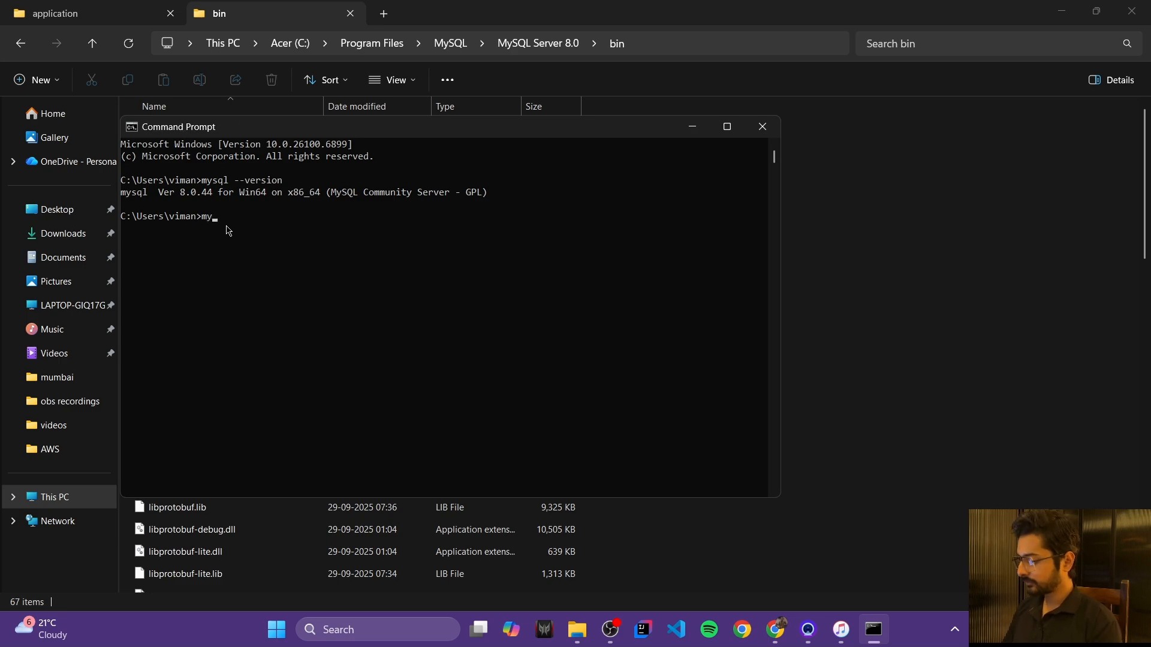
text(sql -u)
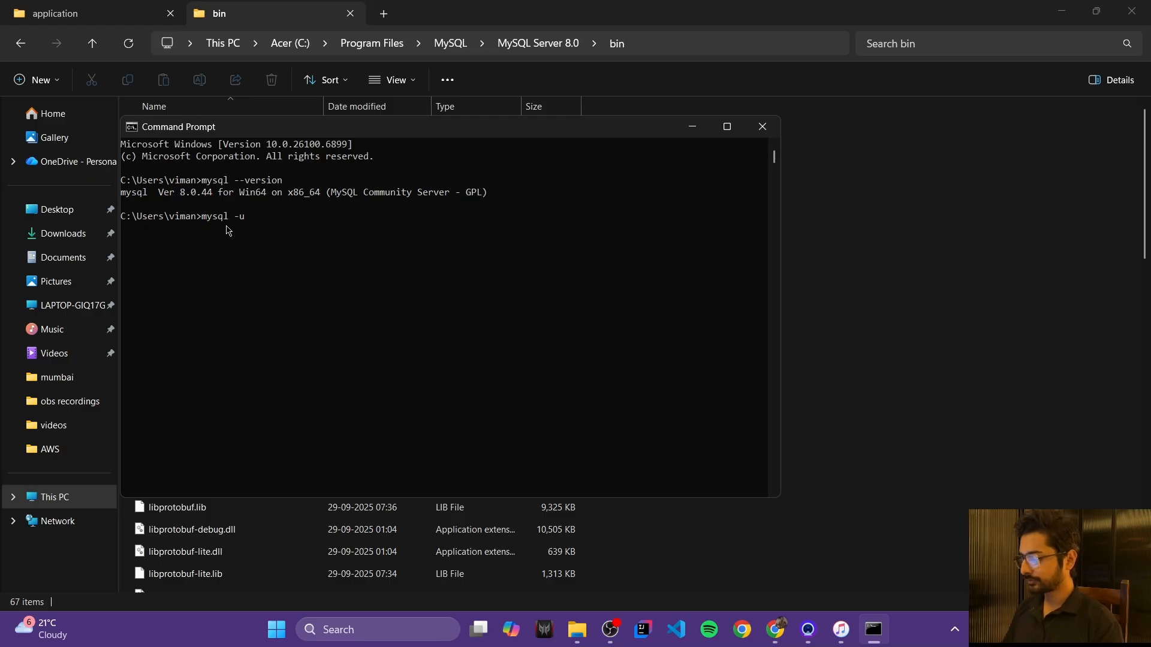
text( root)
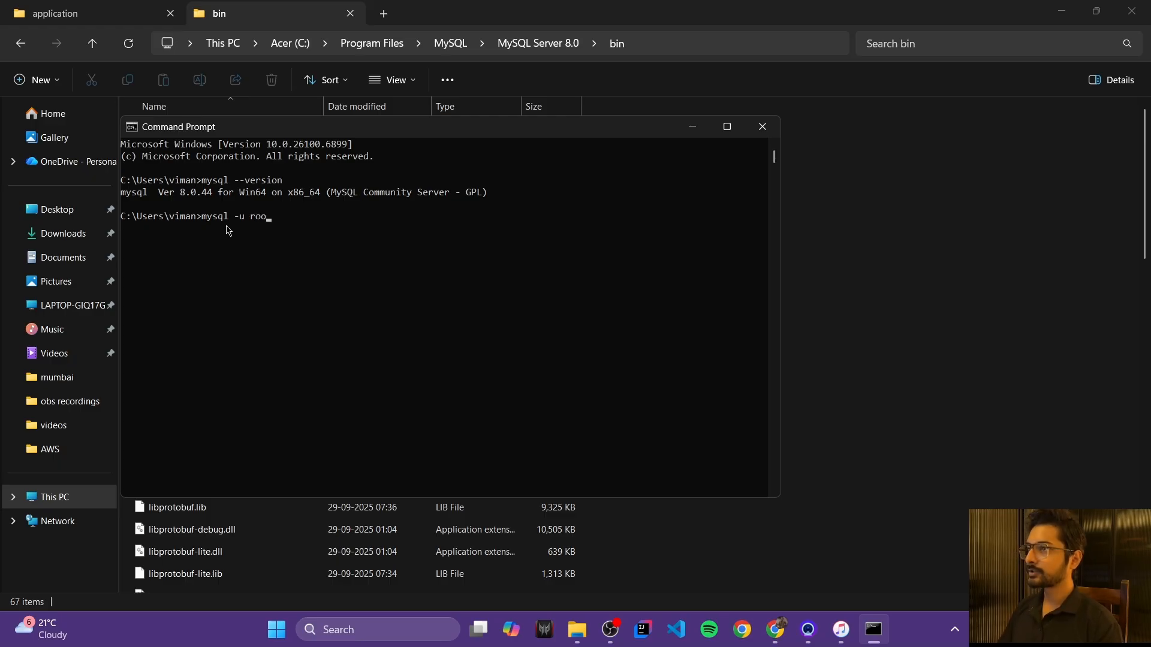
text(-p)
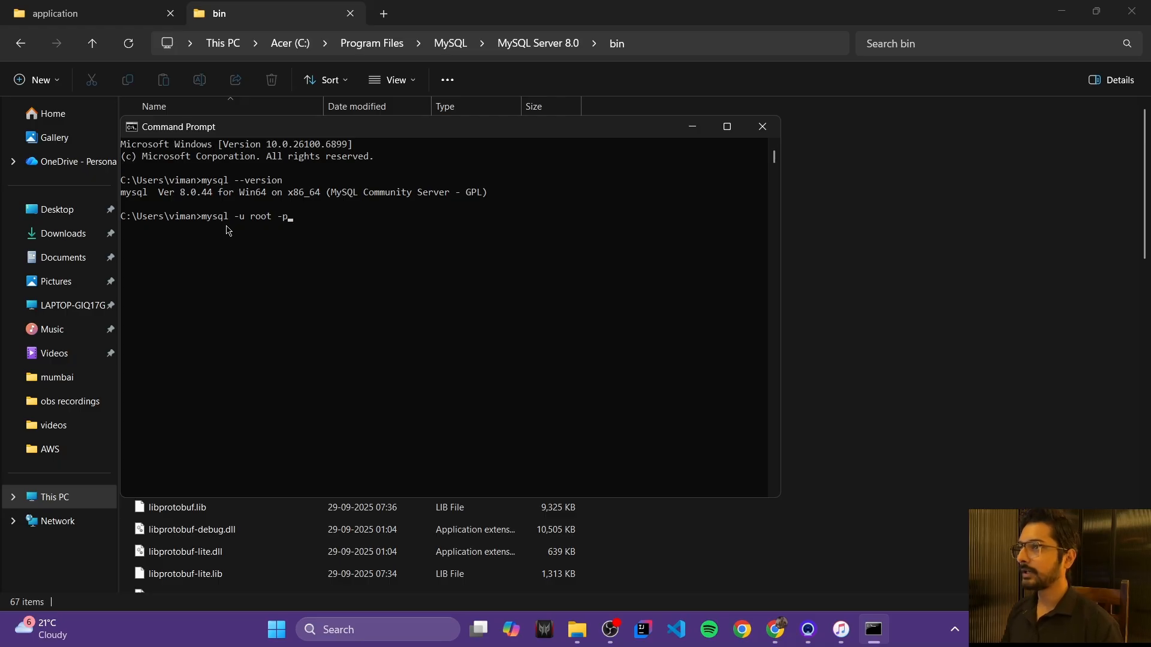
key(Return)
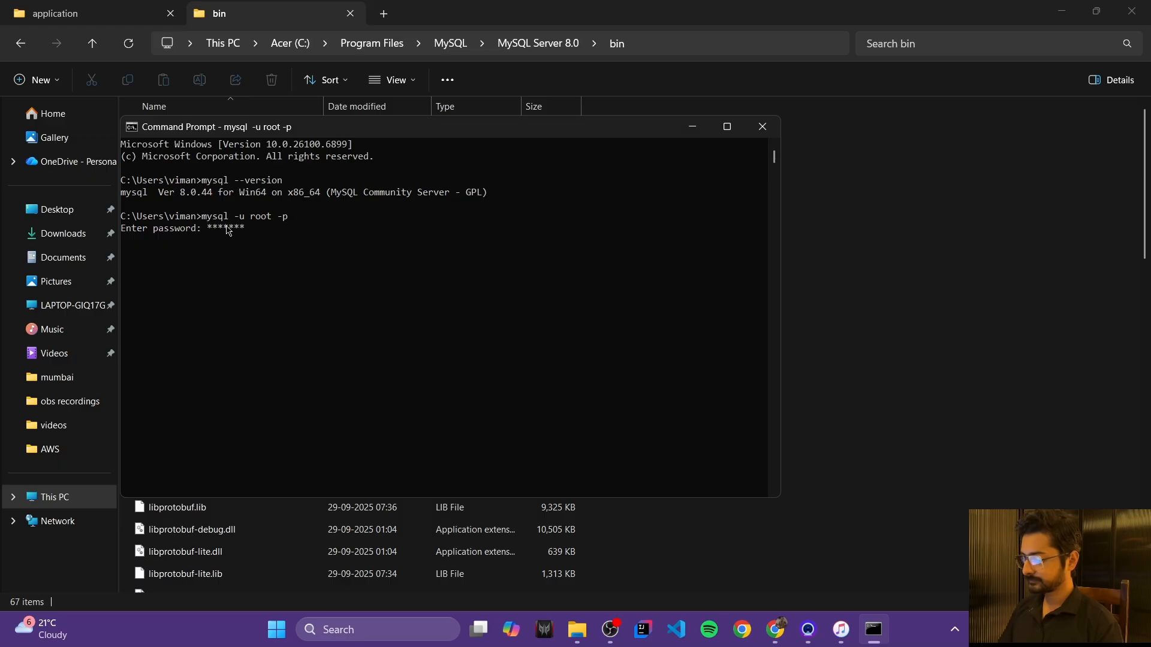
key(Return)
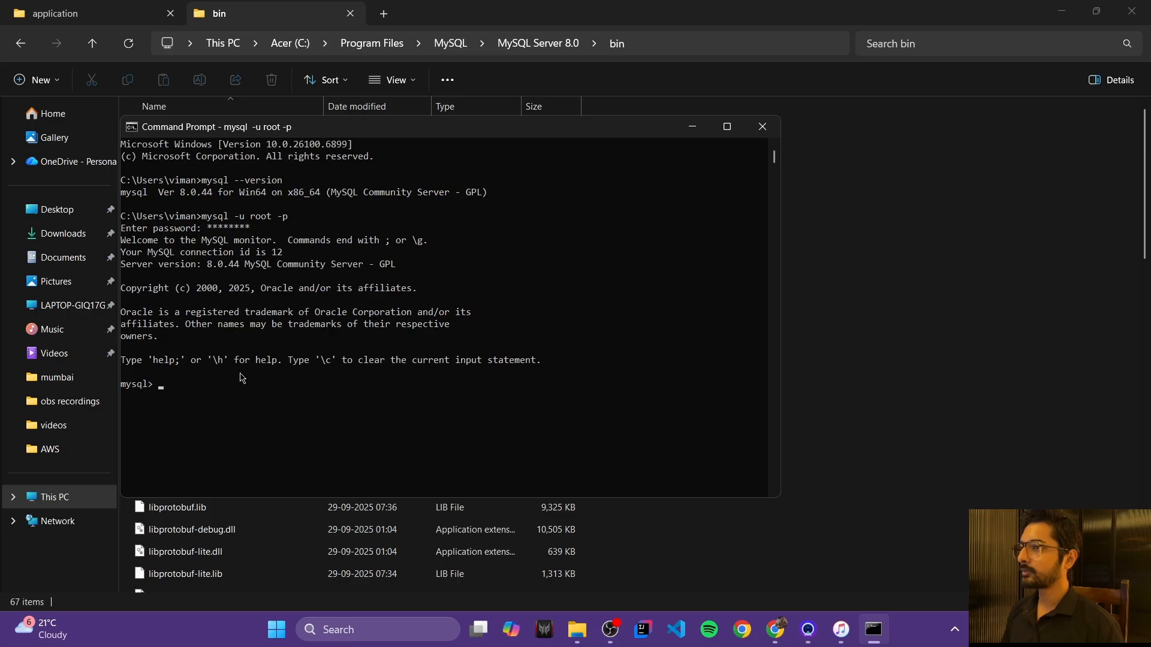
click(727, 126)
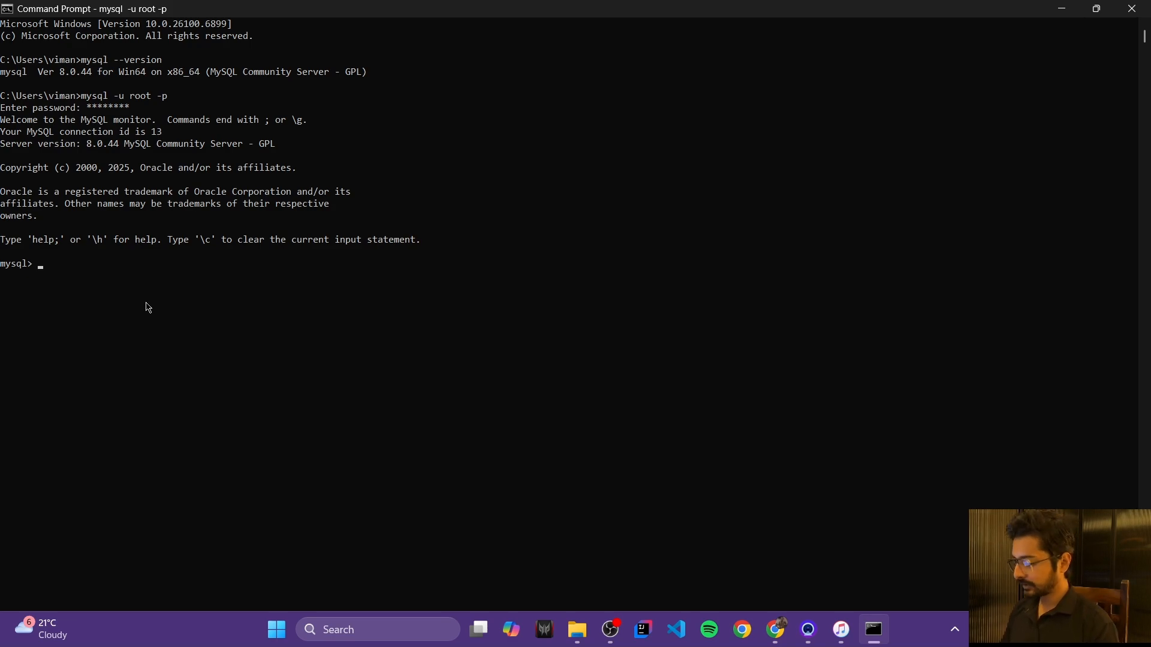
Step: Run show databases; at the mysql> prompt
text(show)
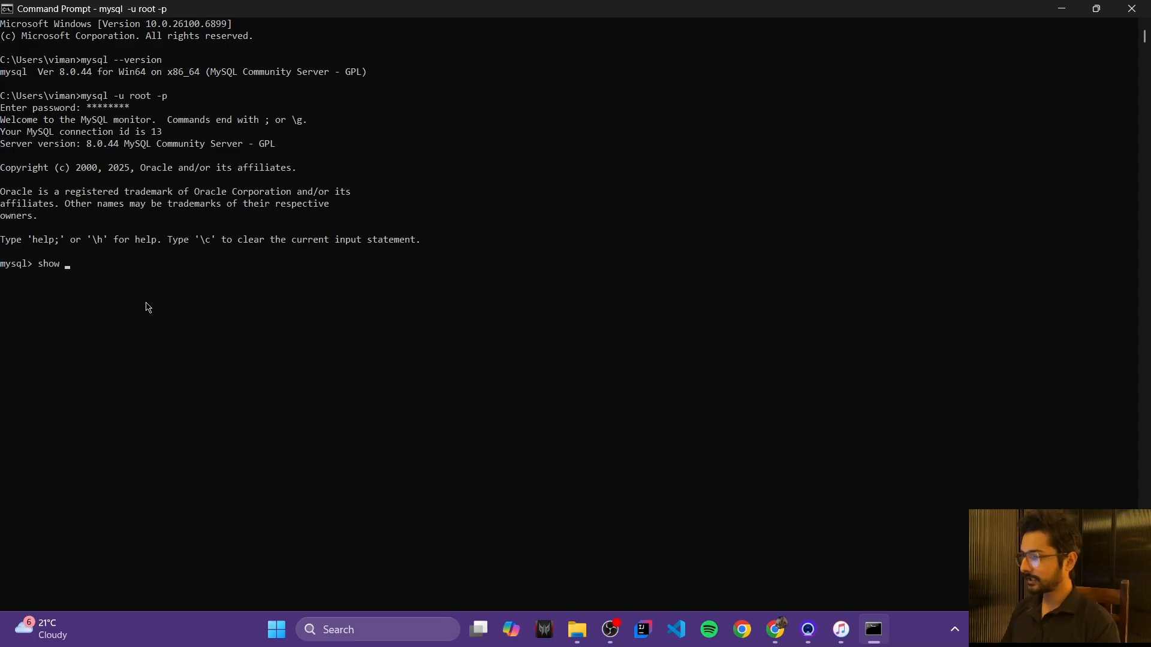
text( databs)
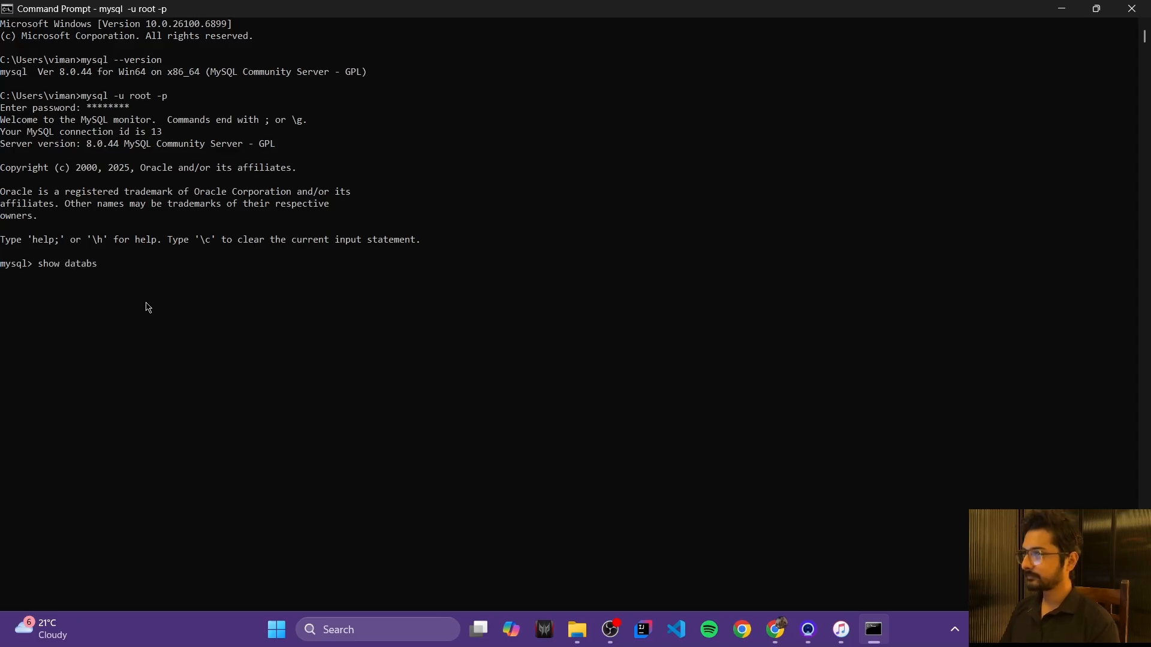
text(es)
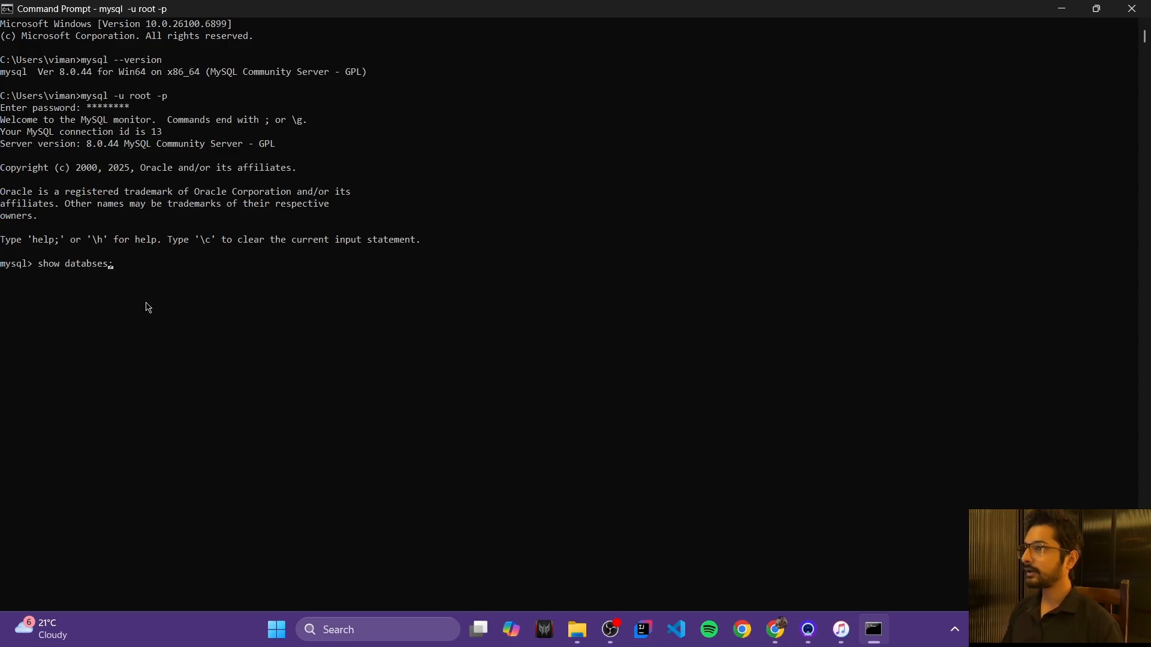
text(a)
key(Return)
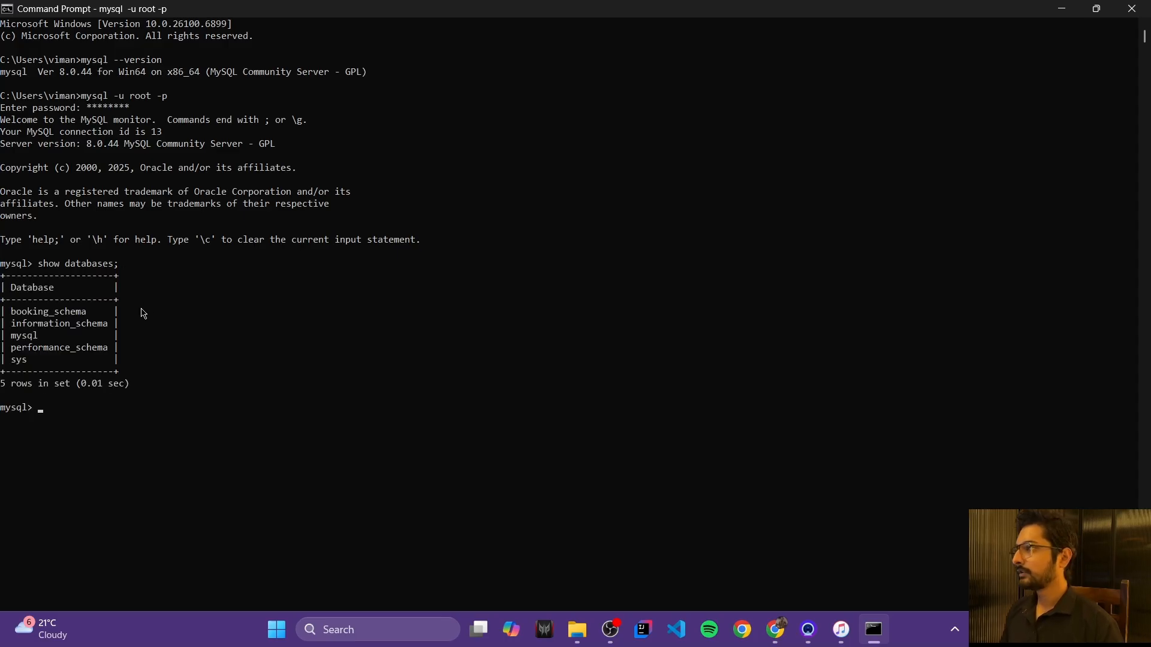
Step: Highlight booking_schema and the system database rows in the output list
drag(11, 324, 45, 364)
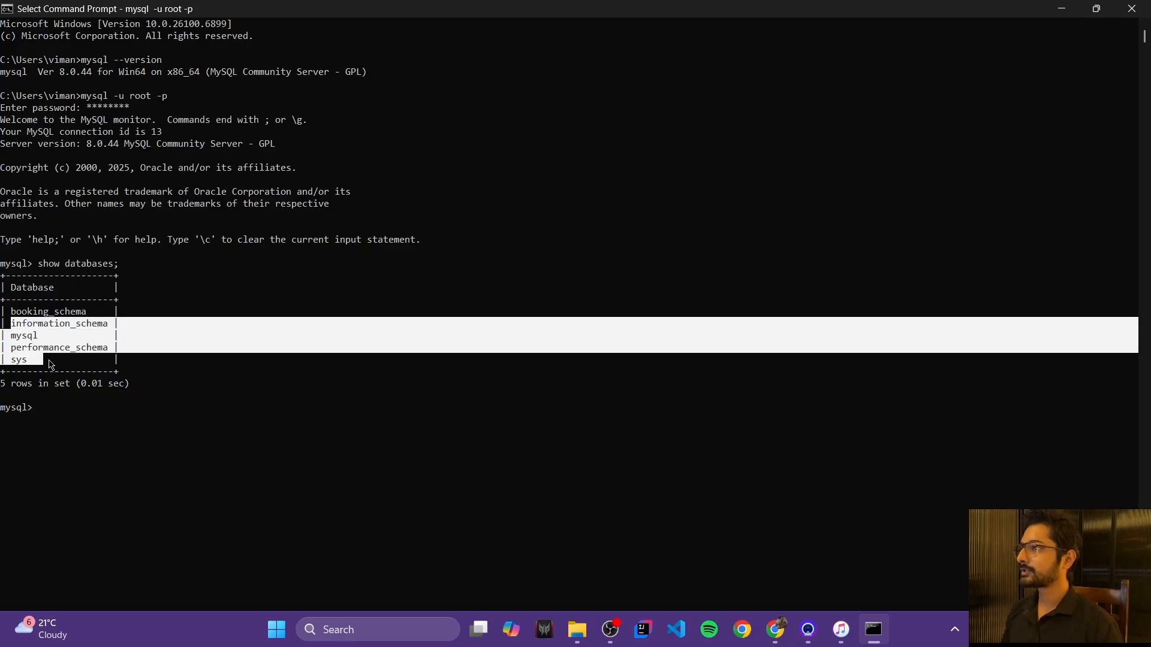
click(51, 364)
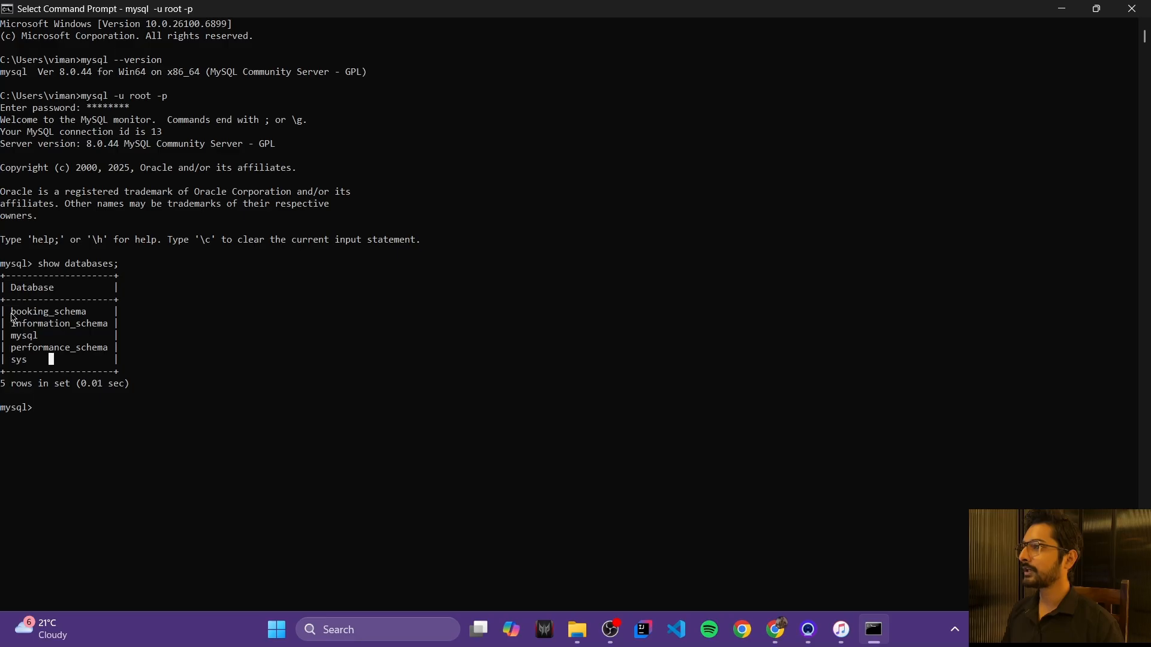
drag(11, 312, 84, 314)
click(83, 314)
click(79, 418)
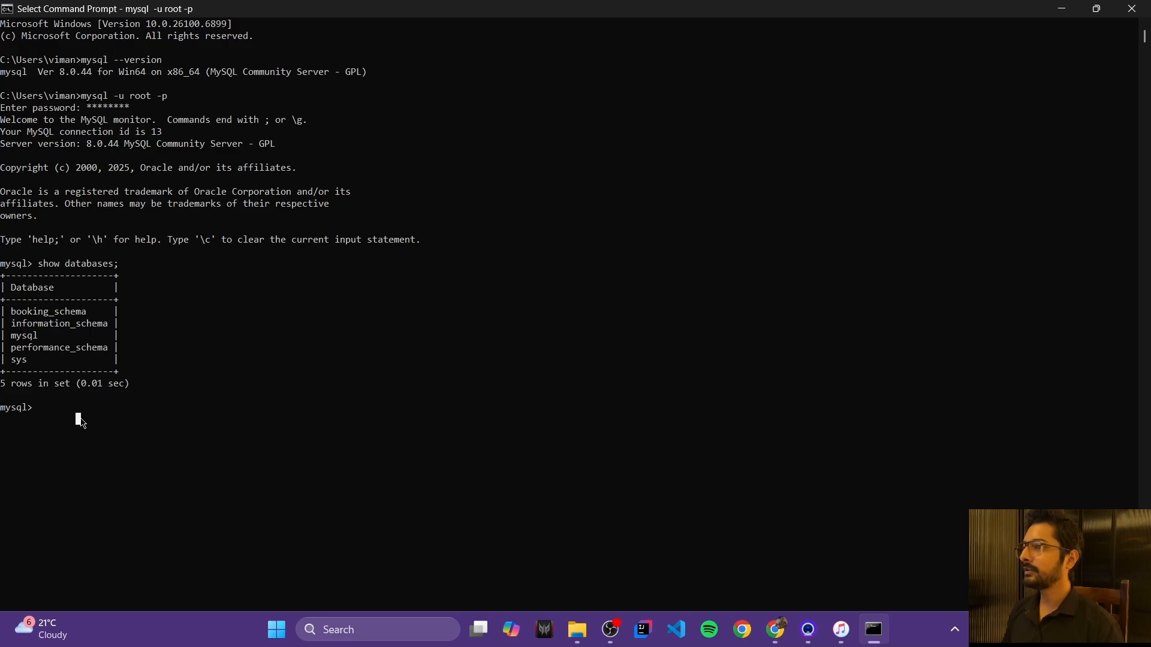
drag(11, 312, 86, 325)
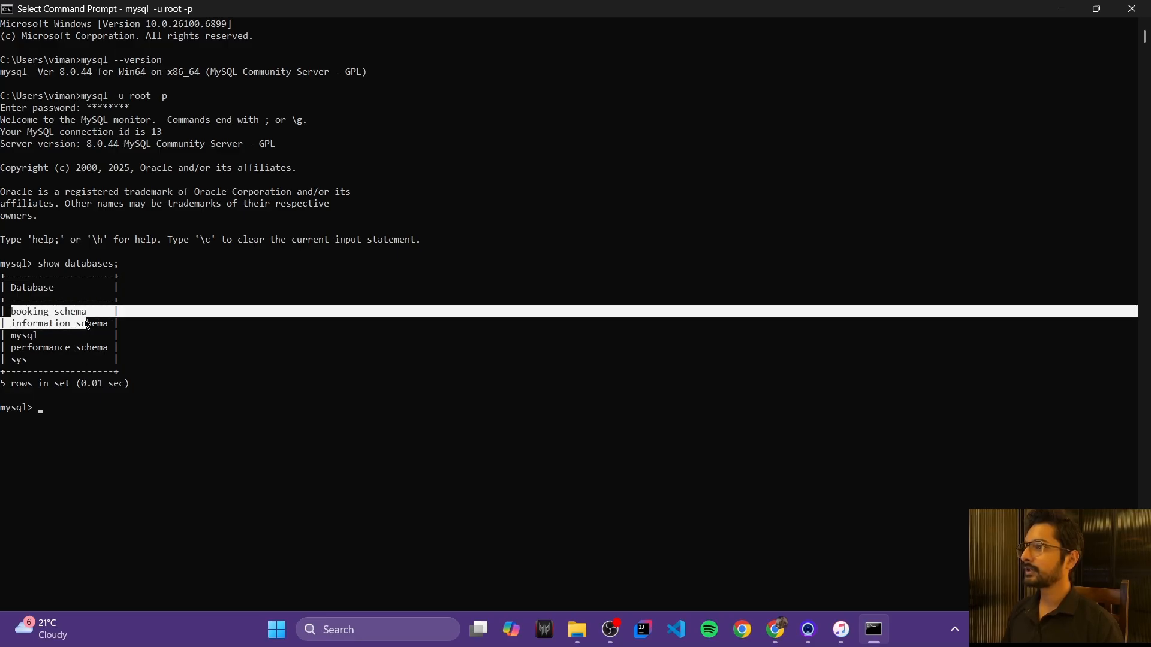
click(84, 324)
drag(11, 323, 32, 367)
click(32, 367)
click(68, 409)
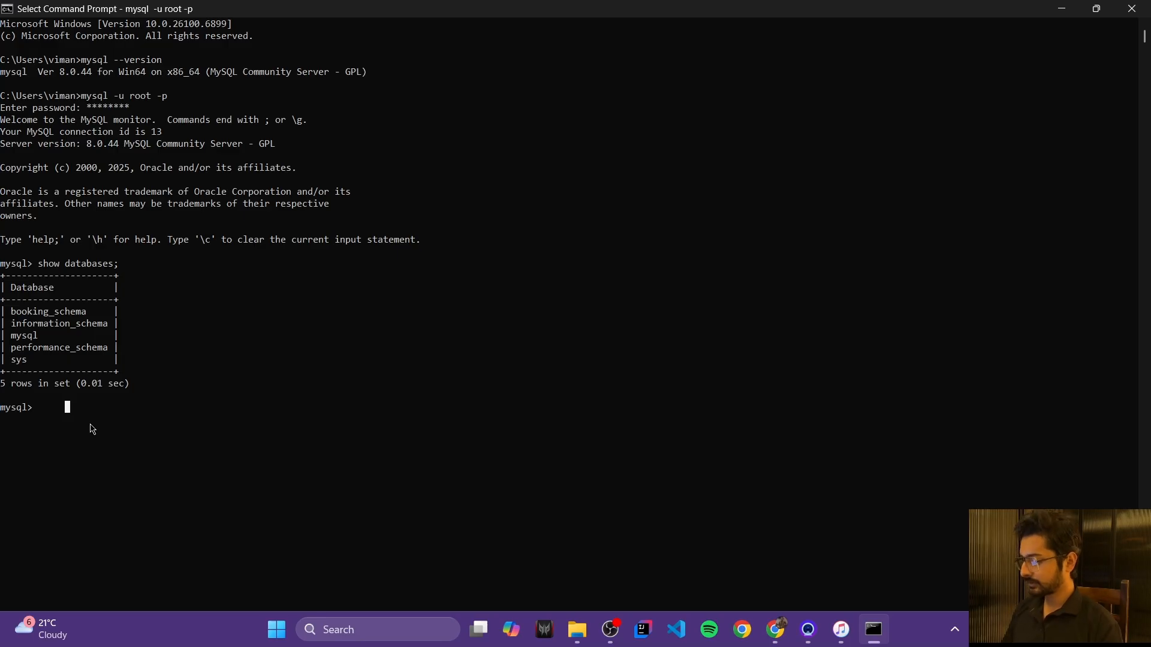
Step: Create the vimanshdb database with create database vimanshdb
key(Escape)
text(cre)
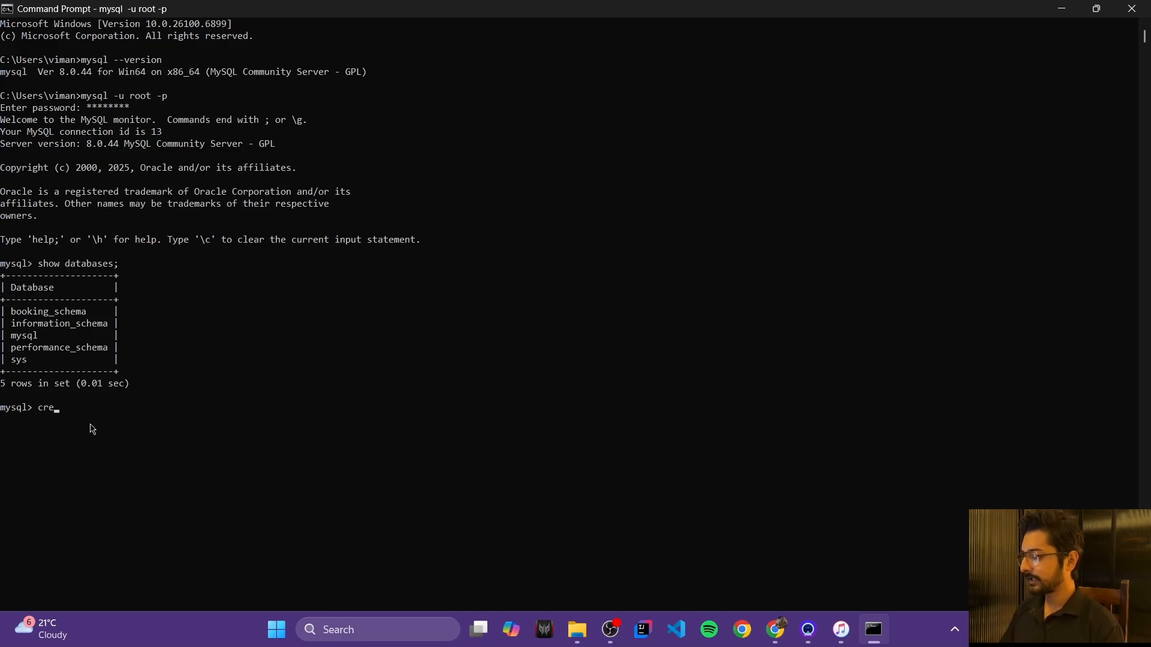
text(ate databse)
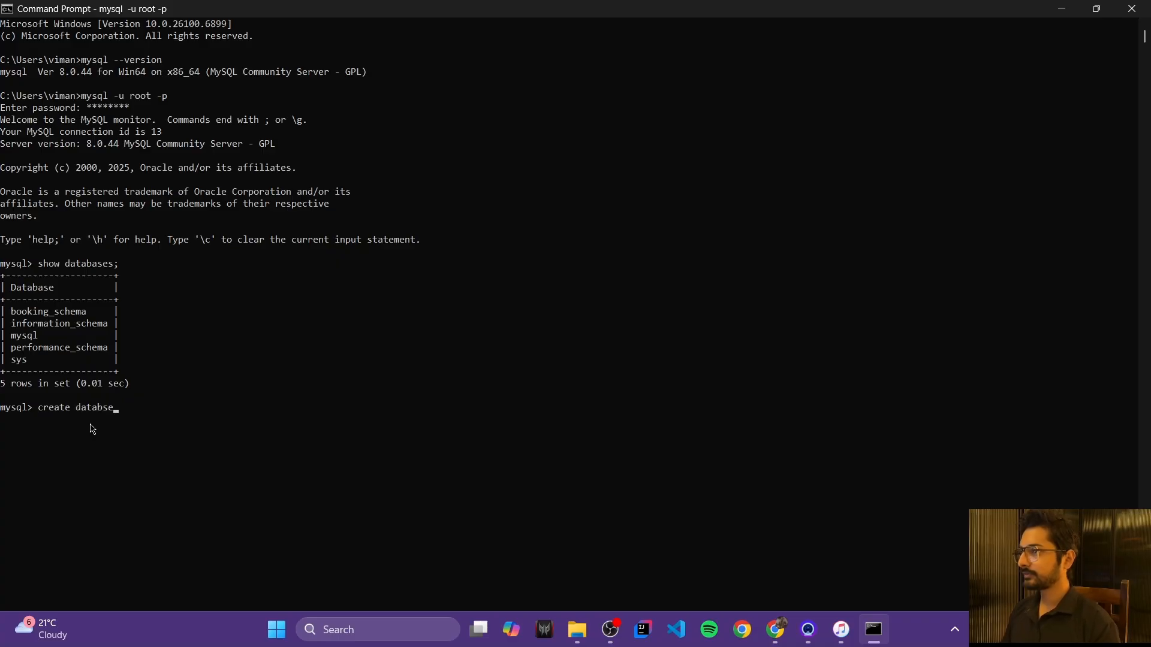
key(BackSpace)
key(BackSpace)
text(ase)
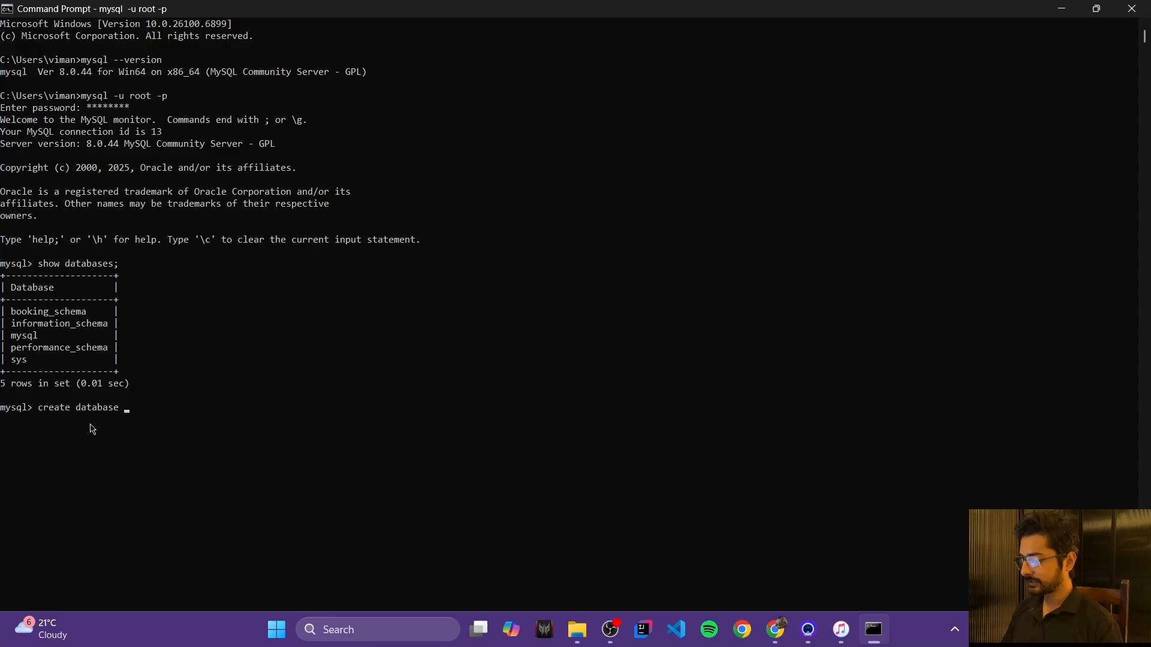
text( vimanshdb;)
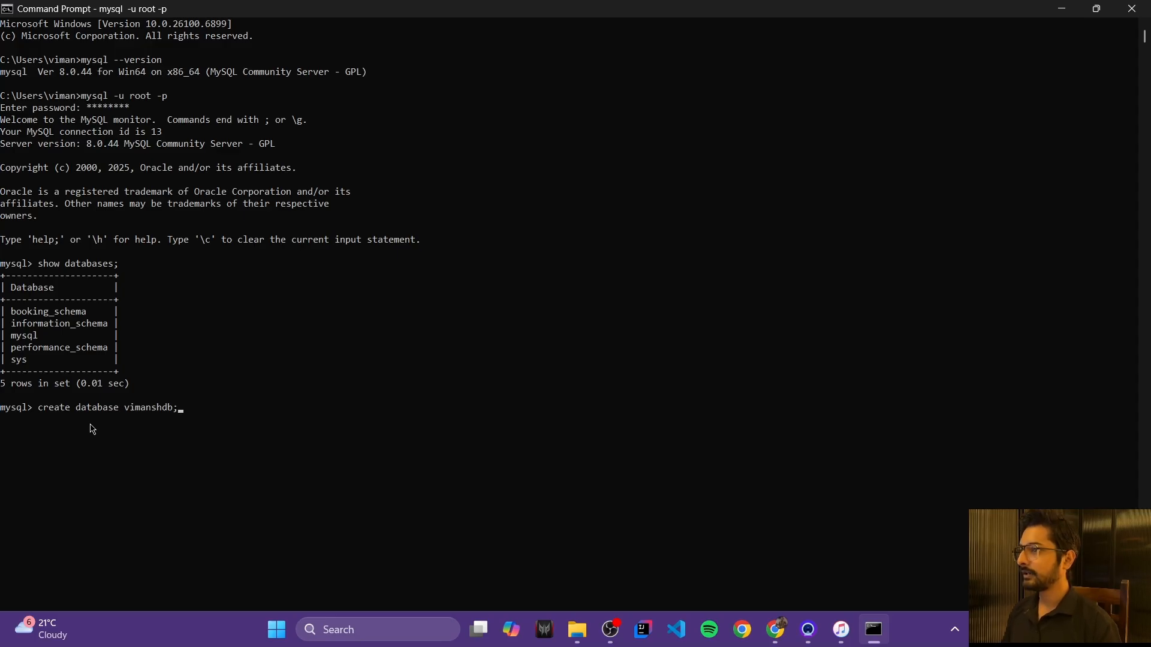
key(Return)
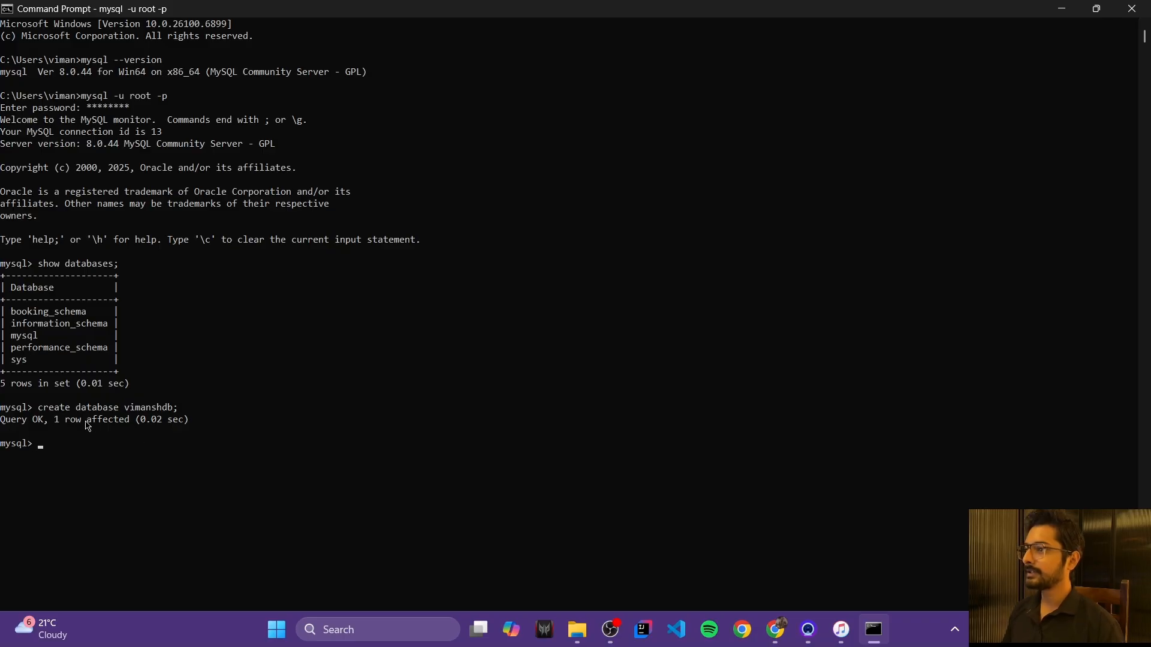
Step: Run show databases; to confirm vimanshdb appears among the six databases
drag(45, 411, 183, 410)
click(191, 409)
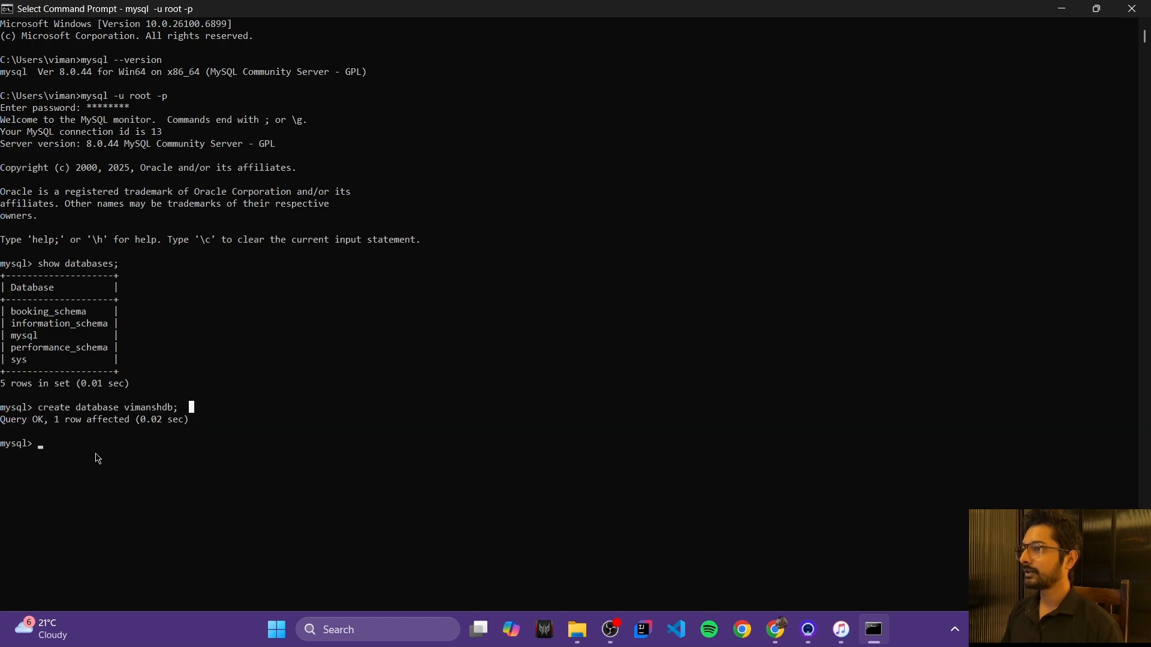
click(66, 451)
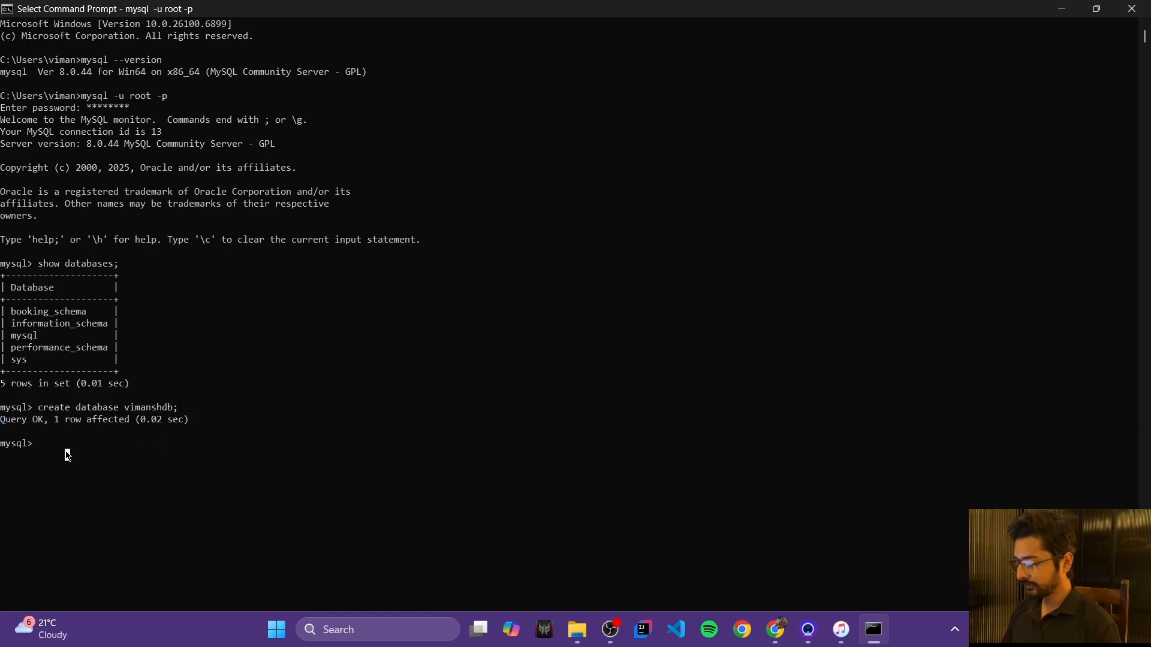
text(s)
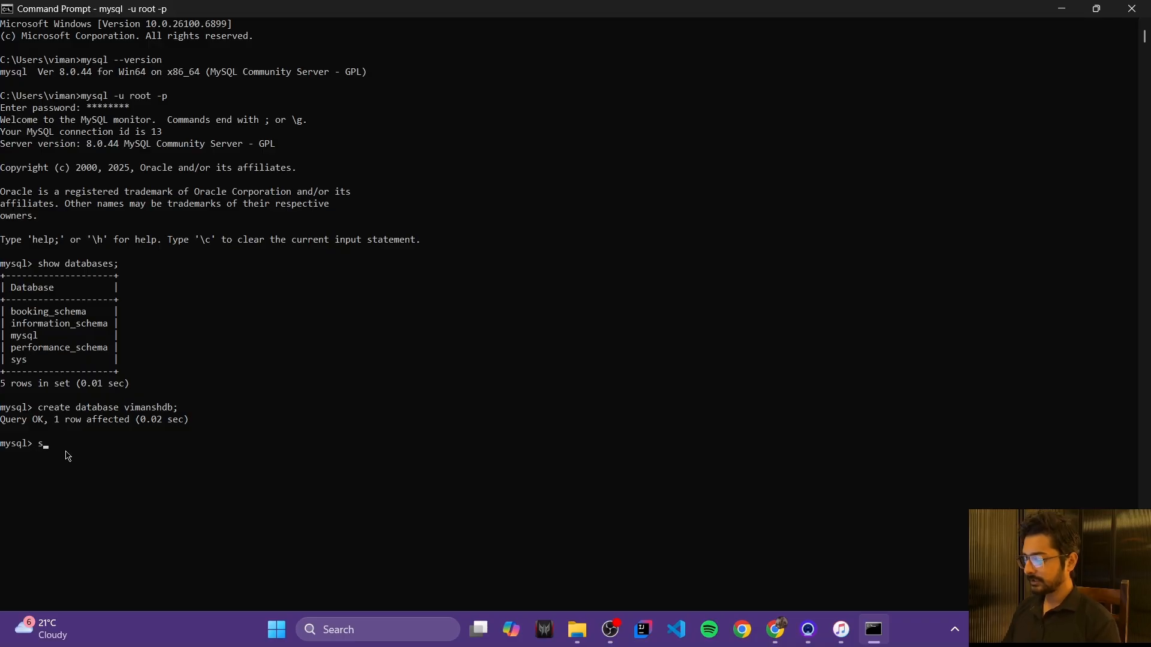
text(how datab)
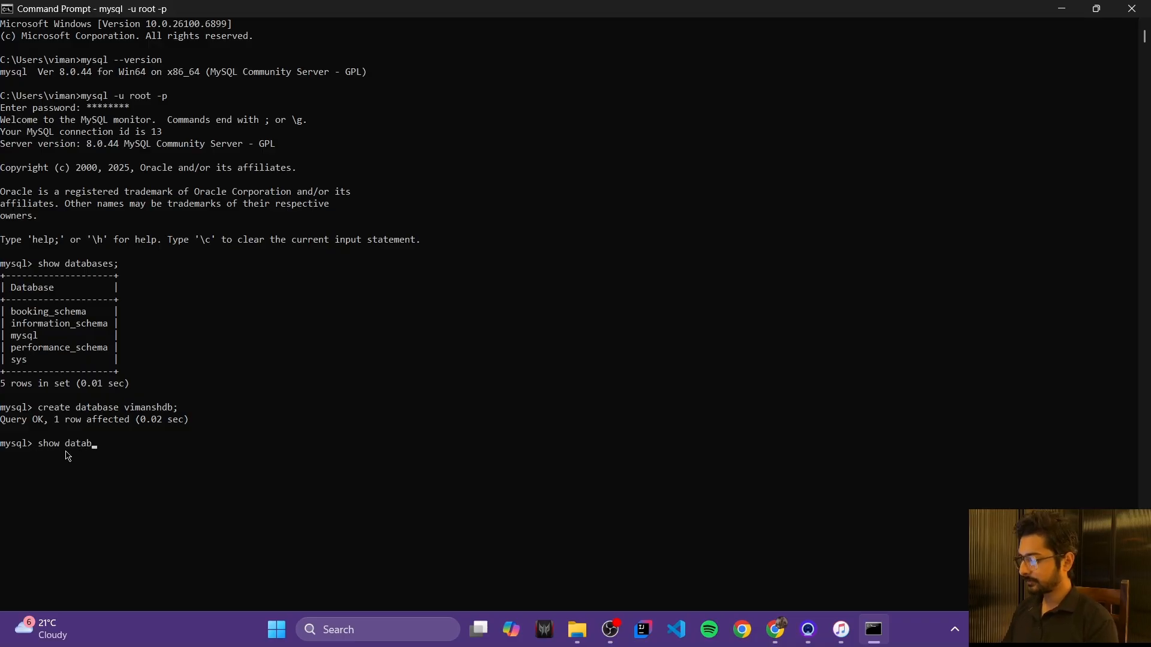
text(ases)
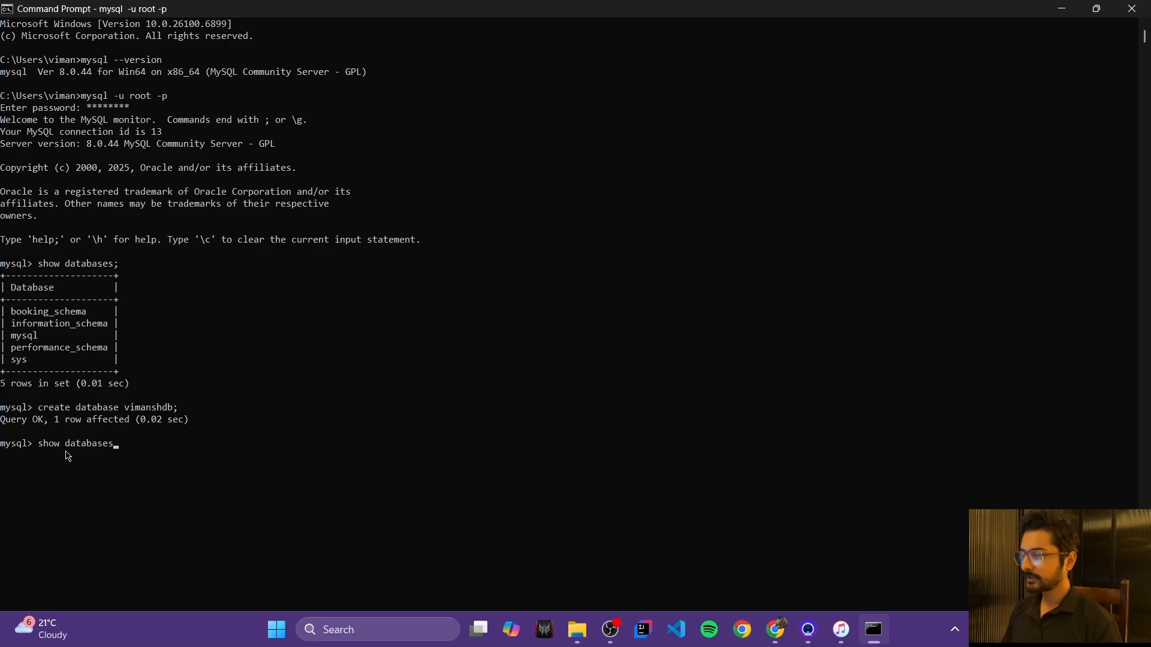
text(;)
key(Return)
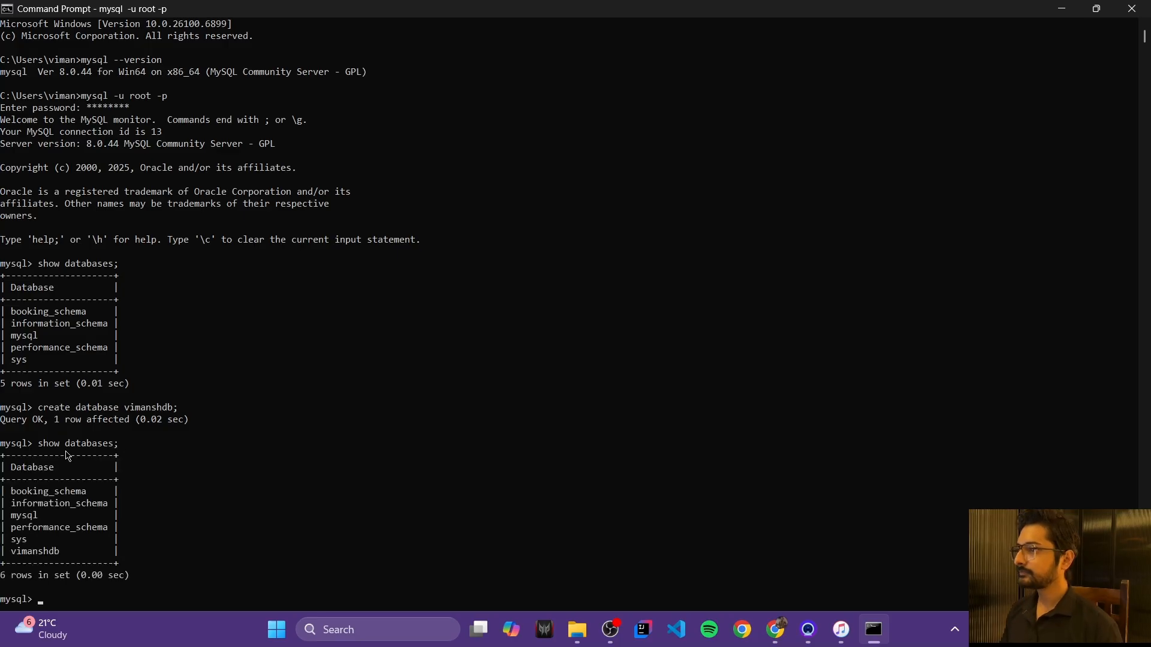
Step: Highlight vimanshdb in the output, then launch MySQL Workbench 8.0 CE from the Start search
drag(15, 556, 60, 556)
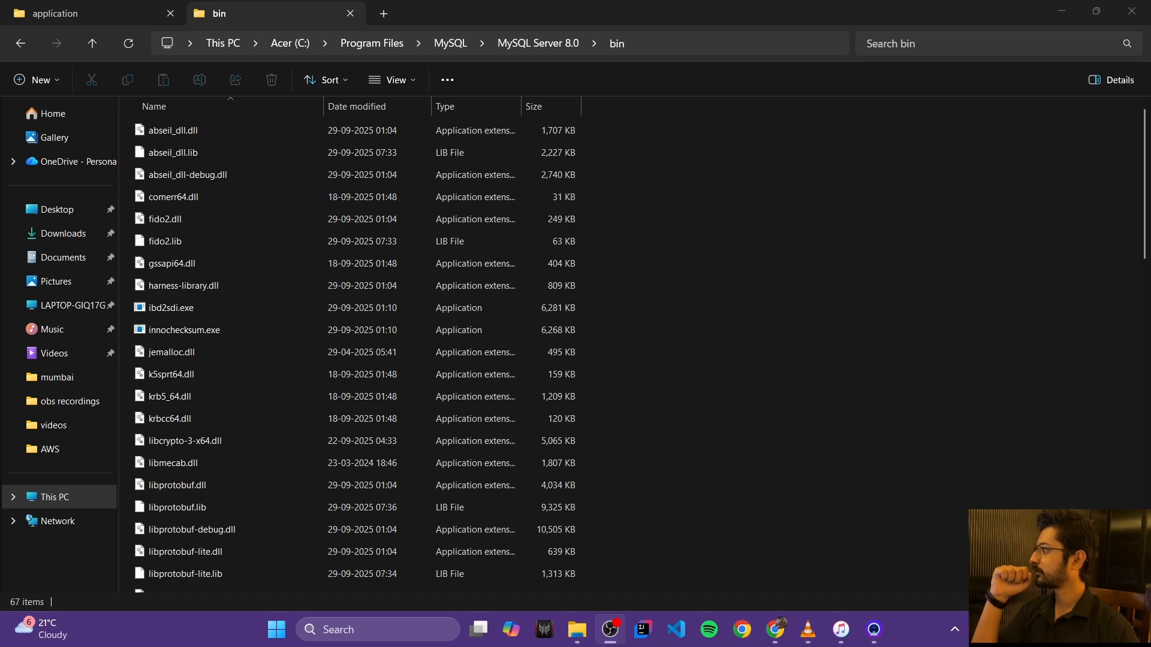
click(345, 631)
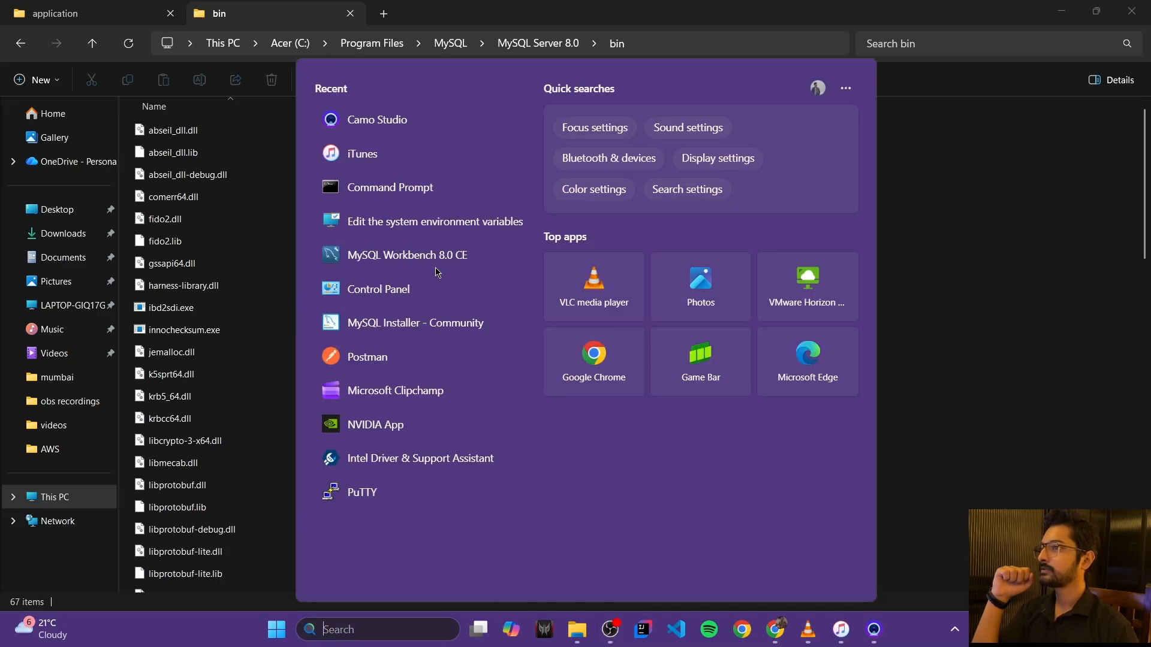
click(437, 265)
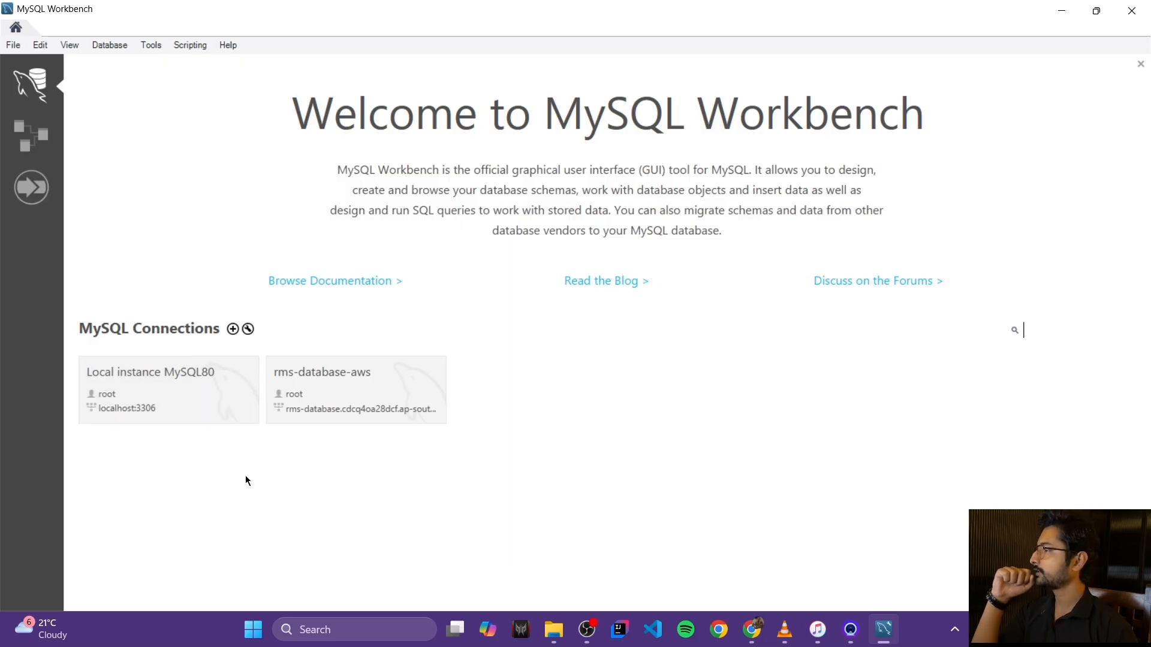
Step: Start a new connection named vimanshDB_conn using the root username
click(232, 329)
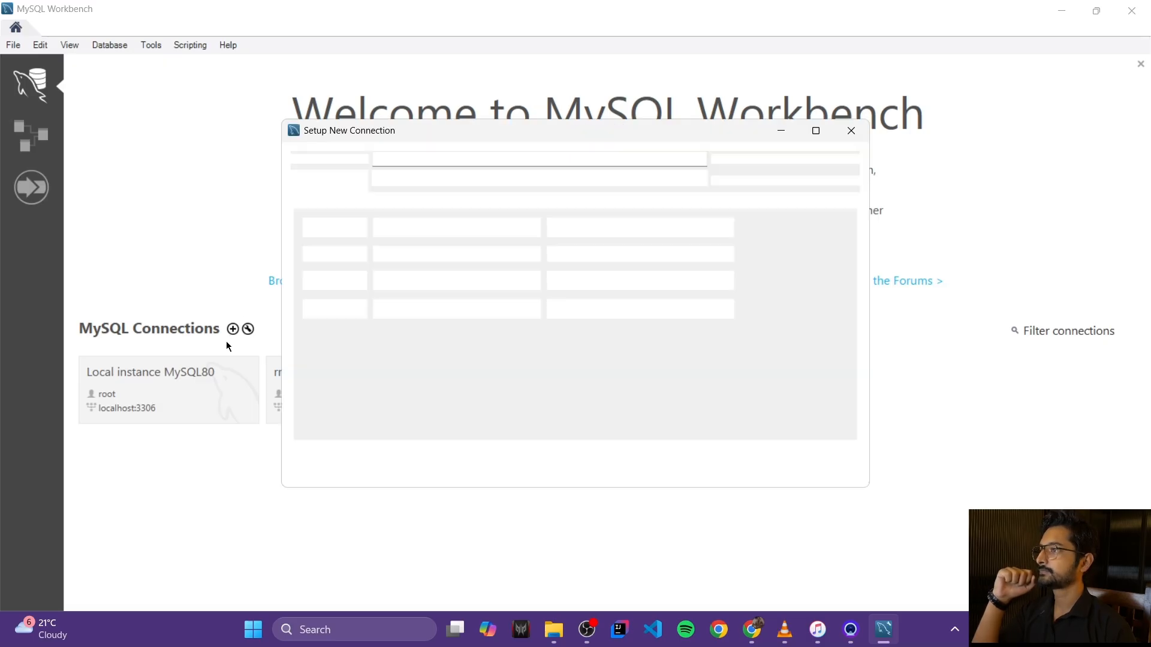
click(396, 158)
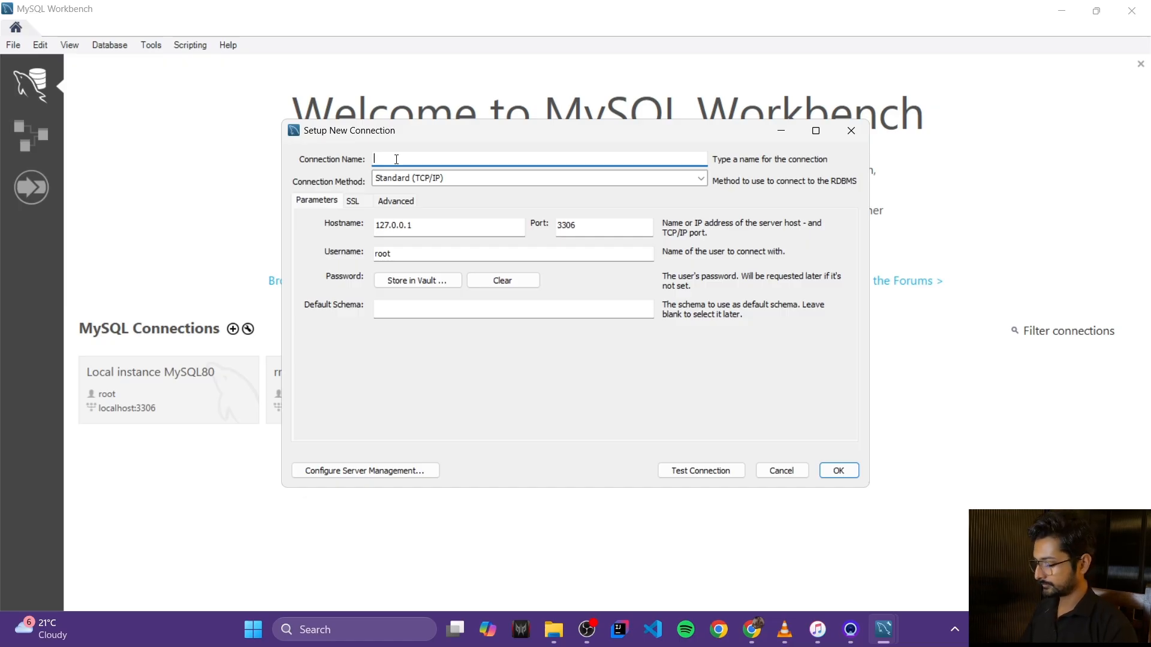
text(vimansh)
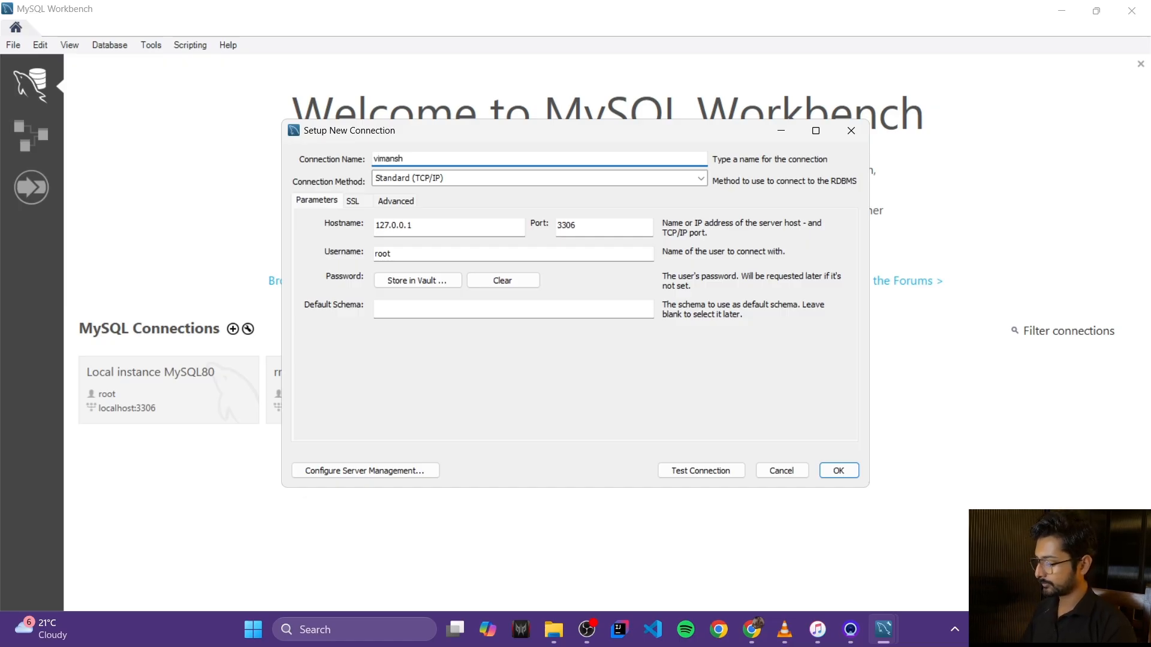
text(D)
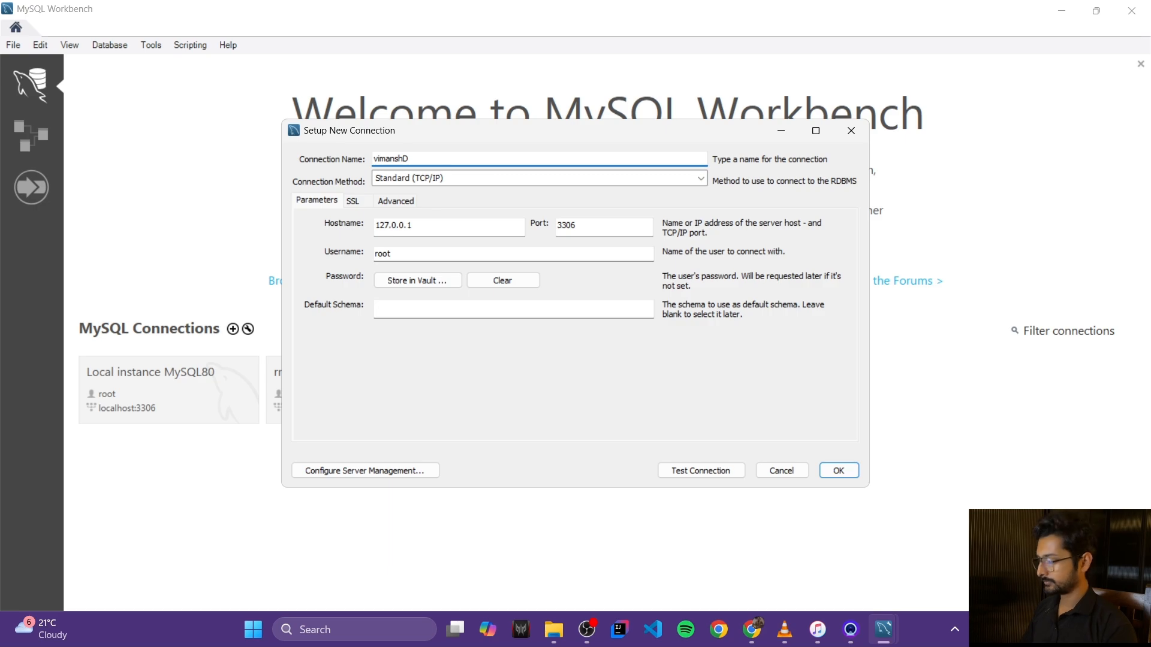
text(B_)
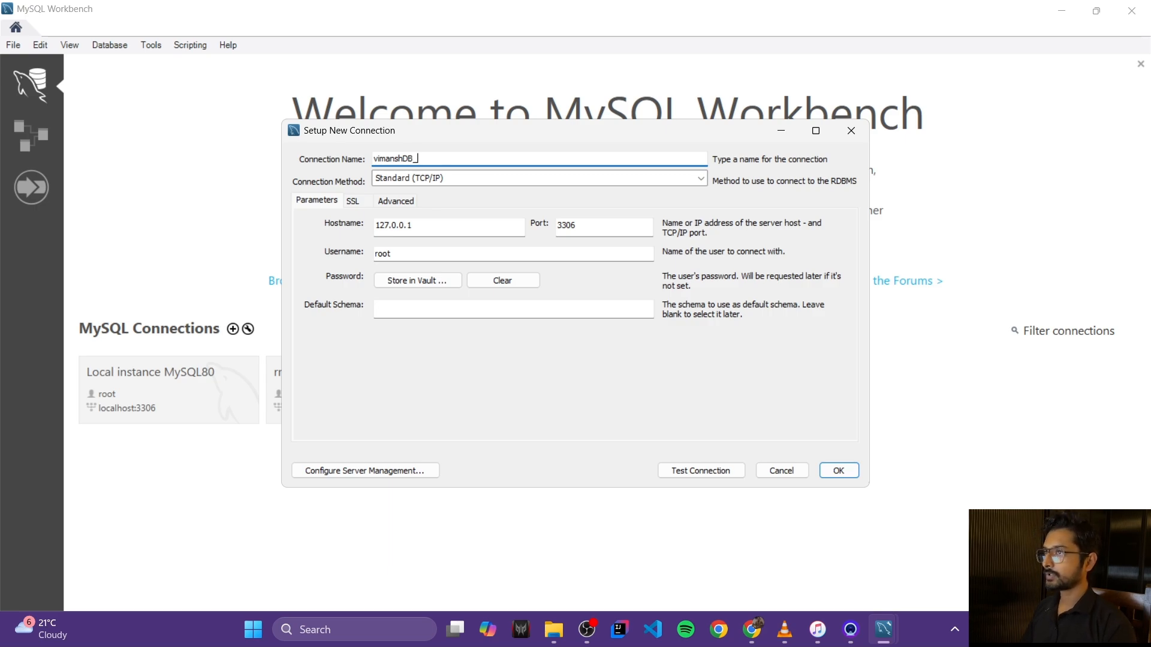
text(conn)
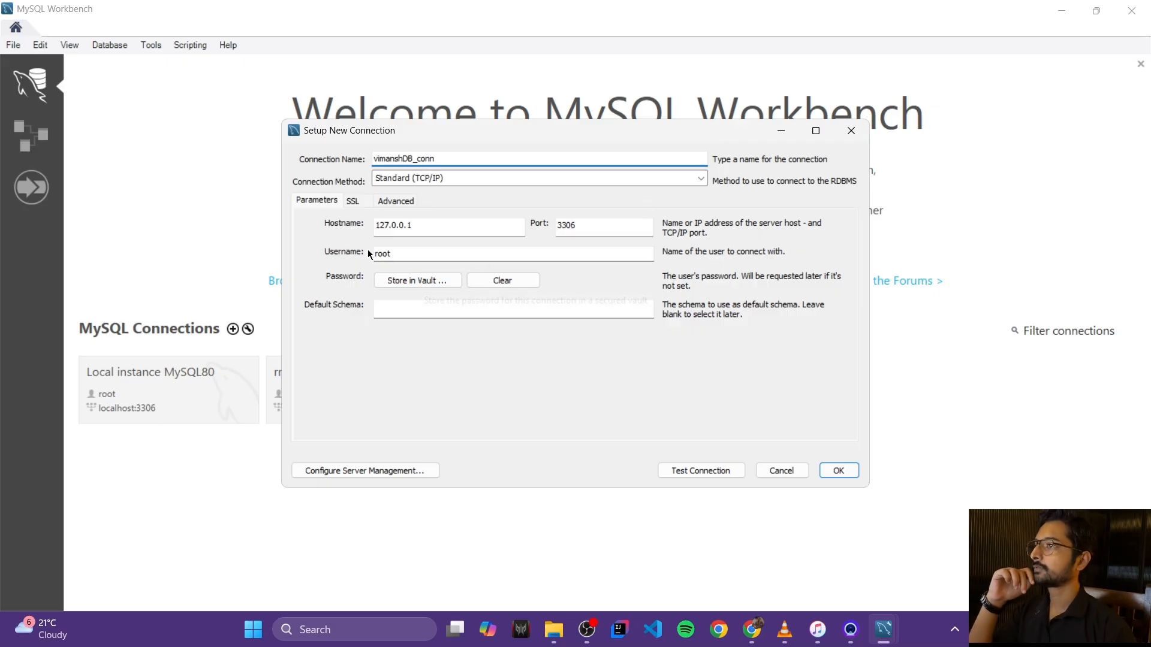
double_click(395, 253)
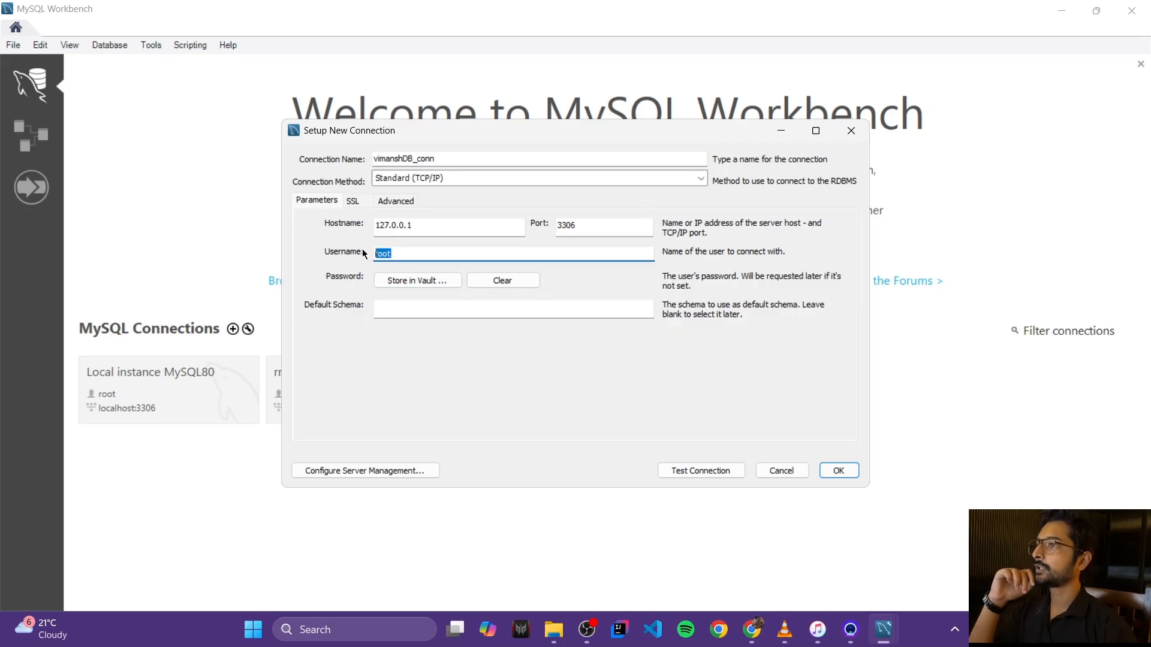
Step: Store the root password in the vault, test the connection successfully, and save it
click(403, 284)
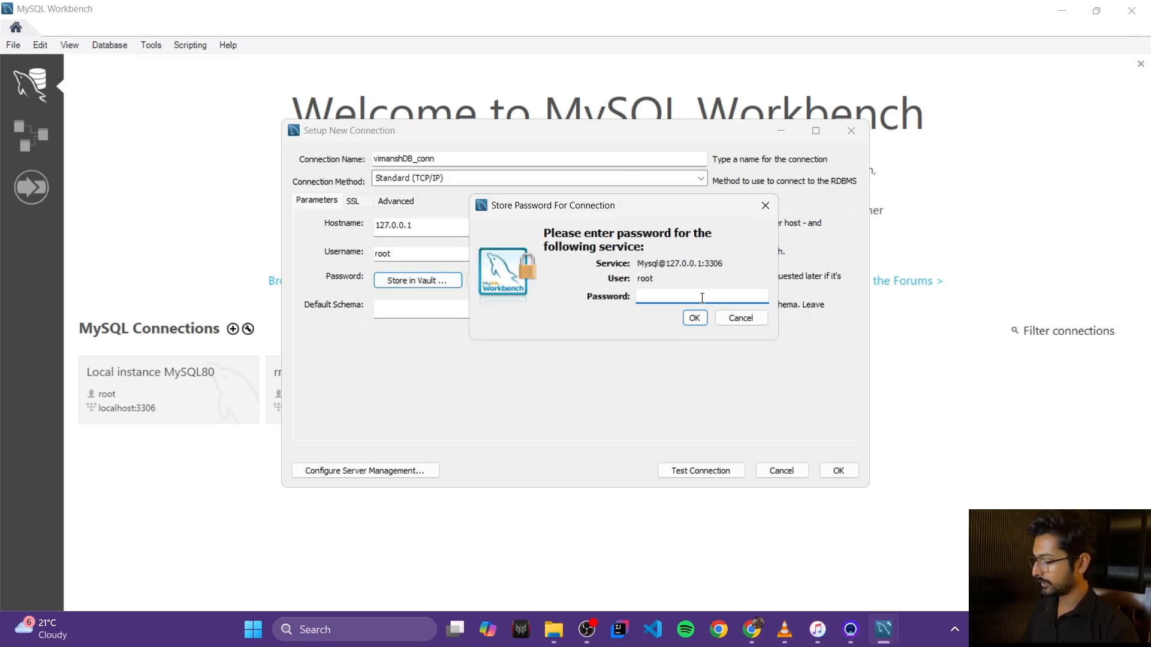
text(*********)
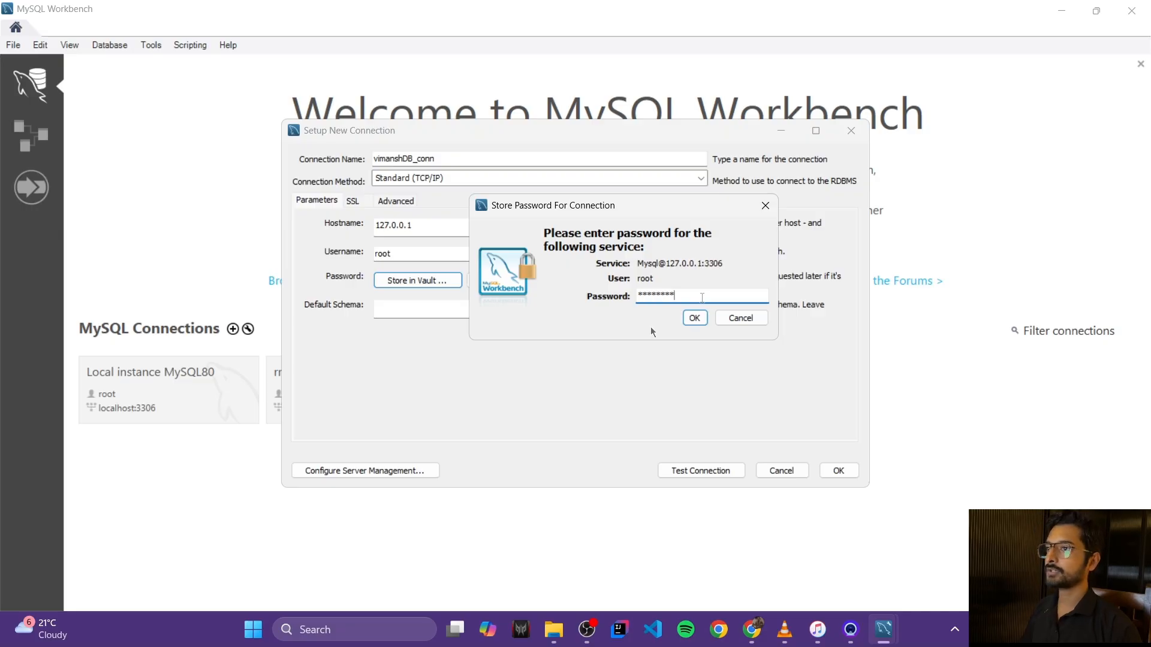
click(692, 319)
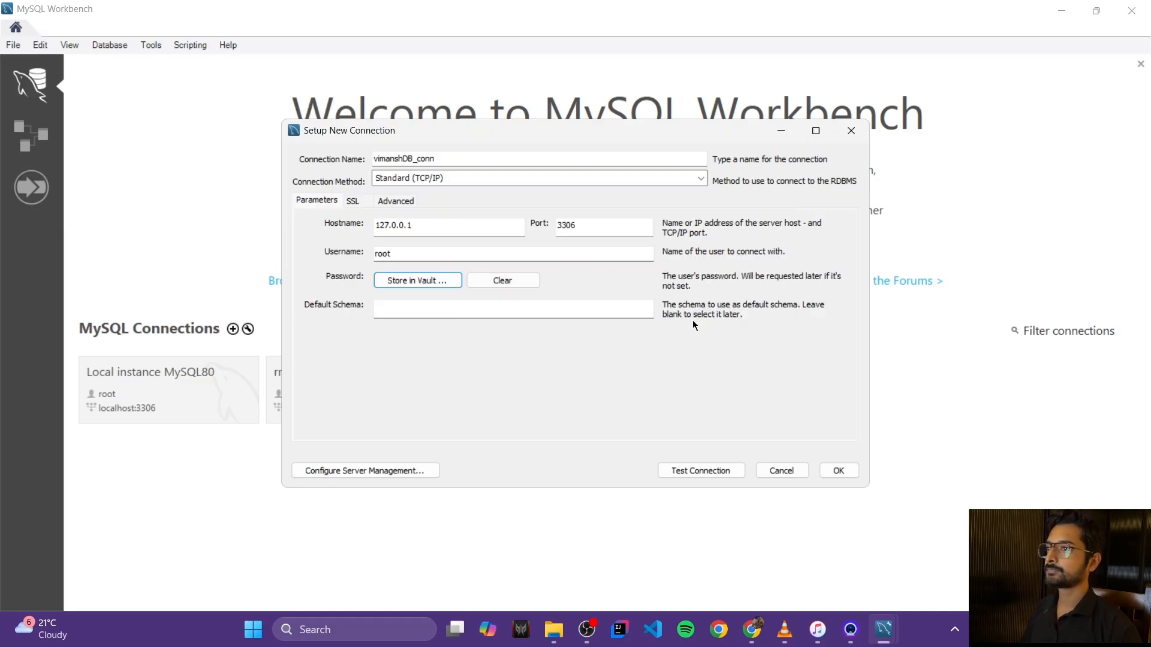
click(703, 469)
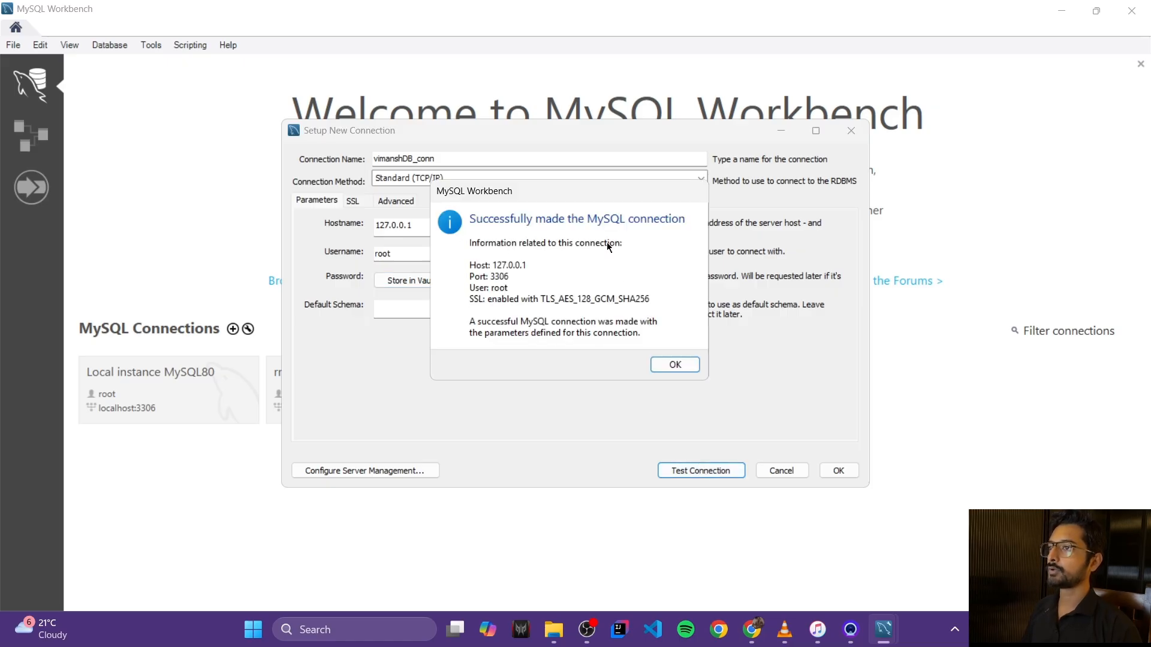
click(663, 365)
click(837, 471)
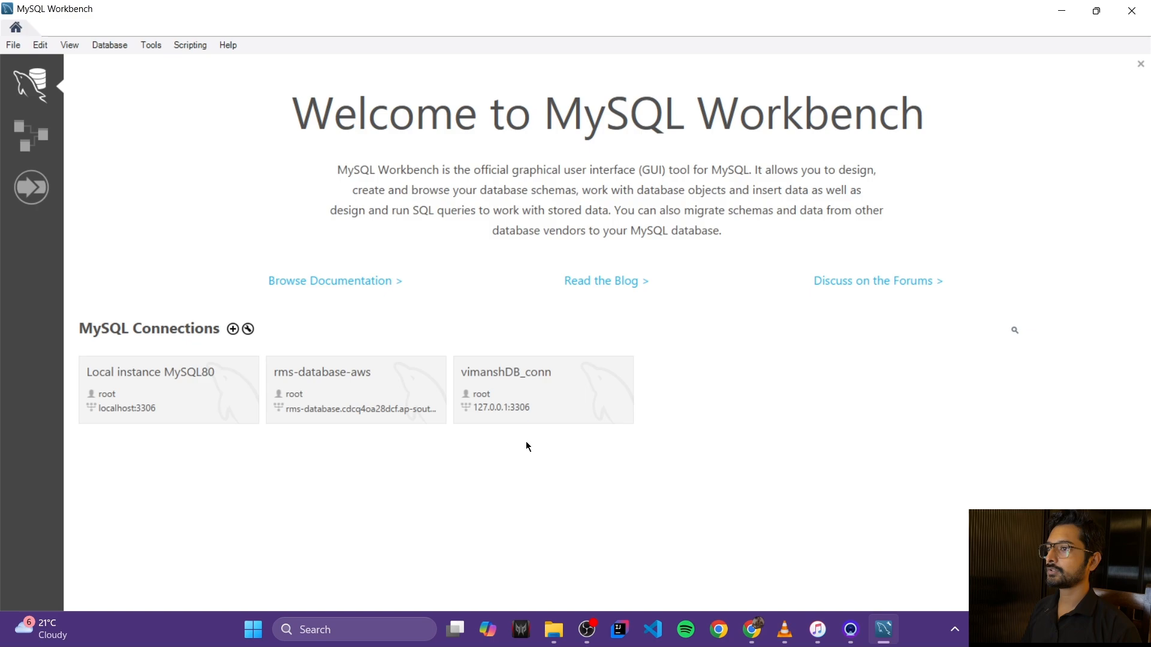
Step: Open the vimanshDB_conn session and expand the vimanshdb schema in the Navigator
click(568, 402)
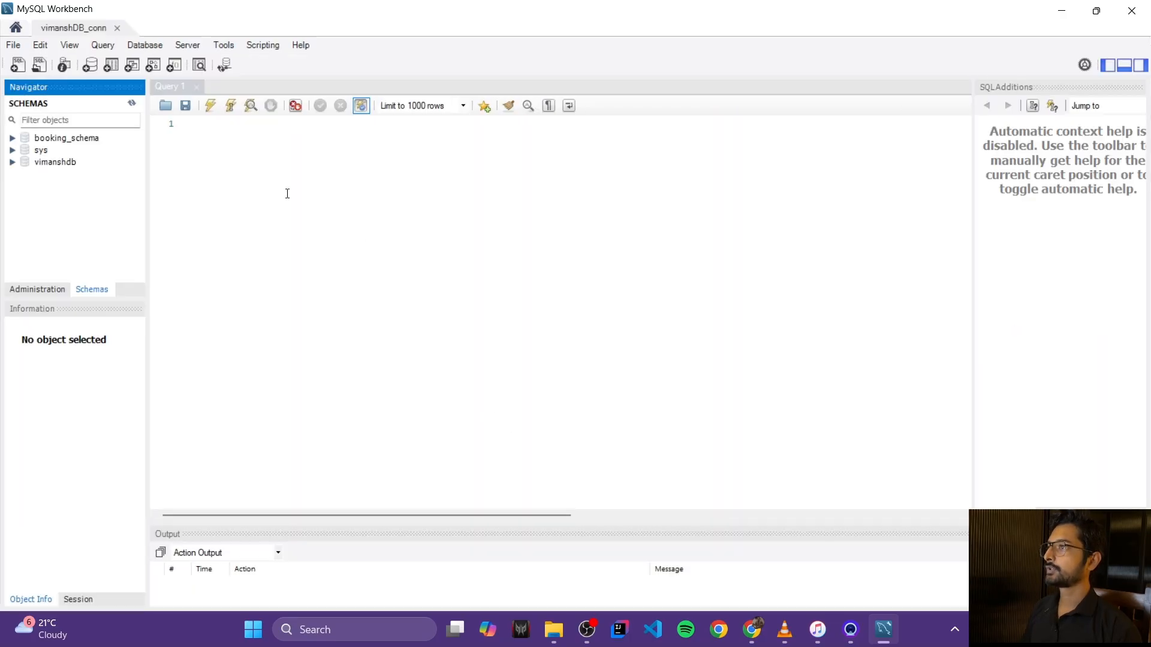
click(288, 194)
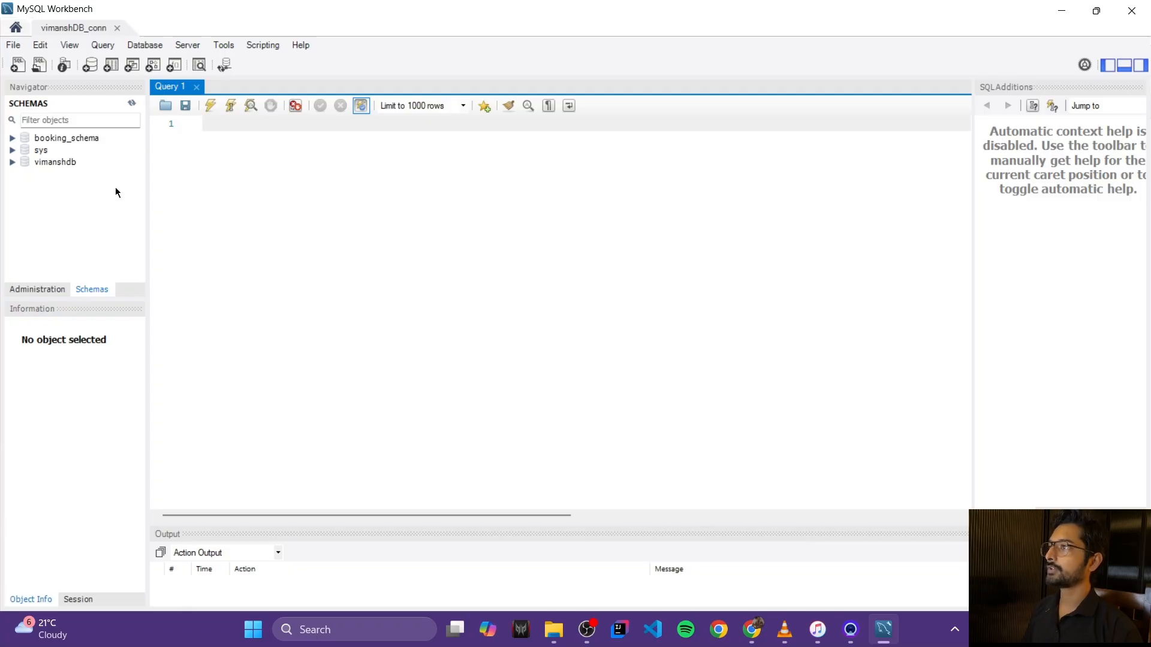
double_click(48, 163)
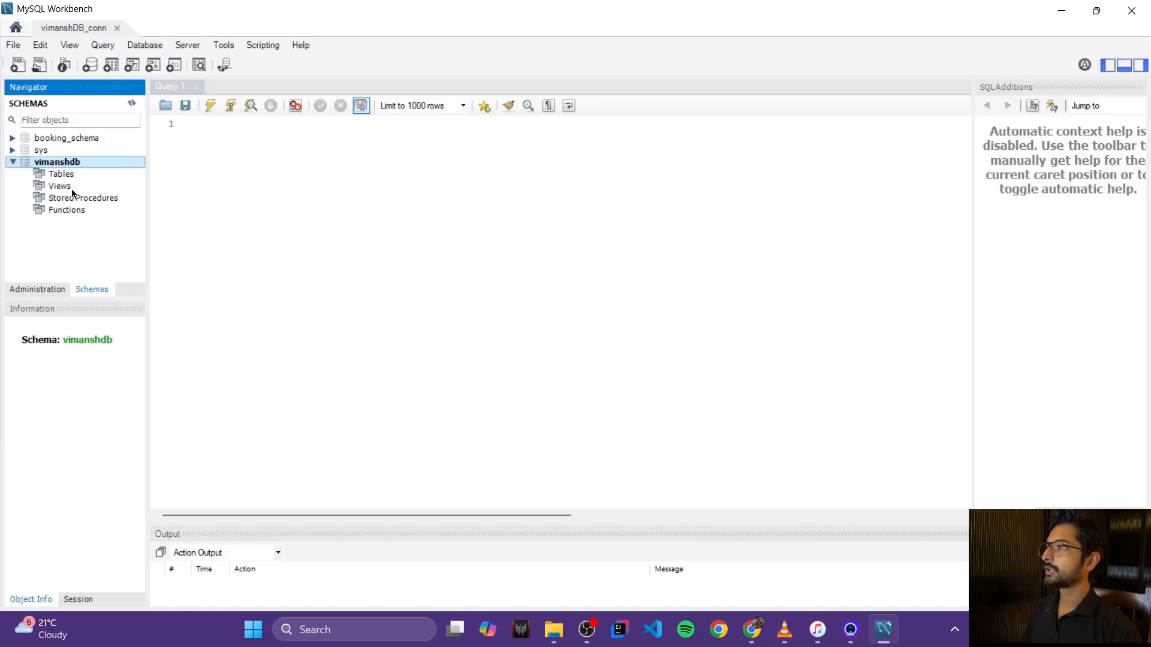